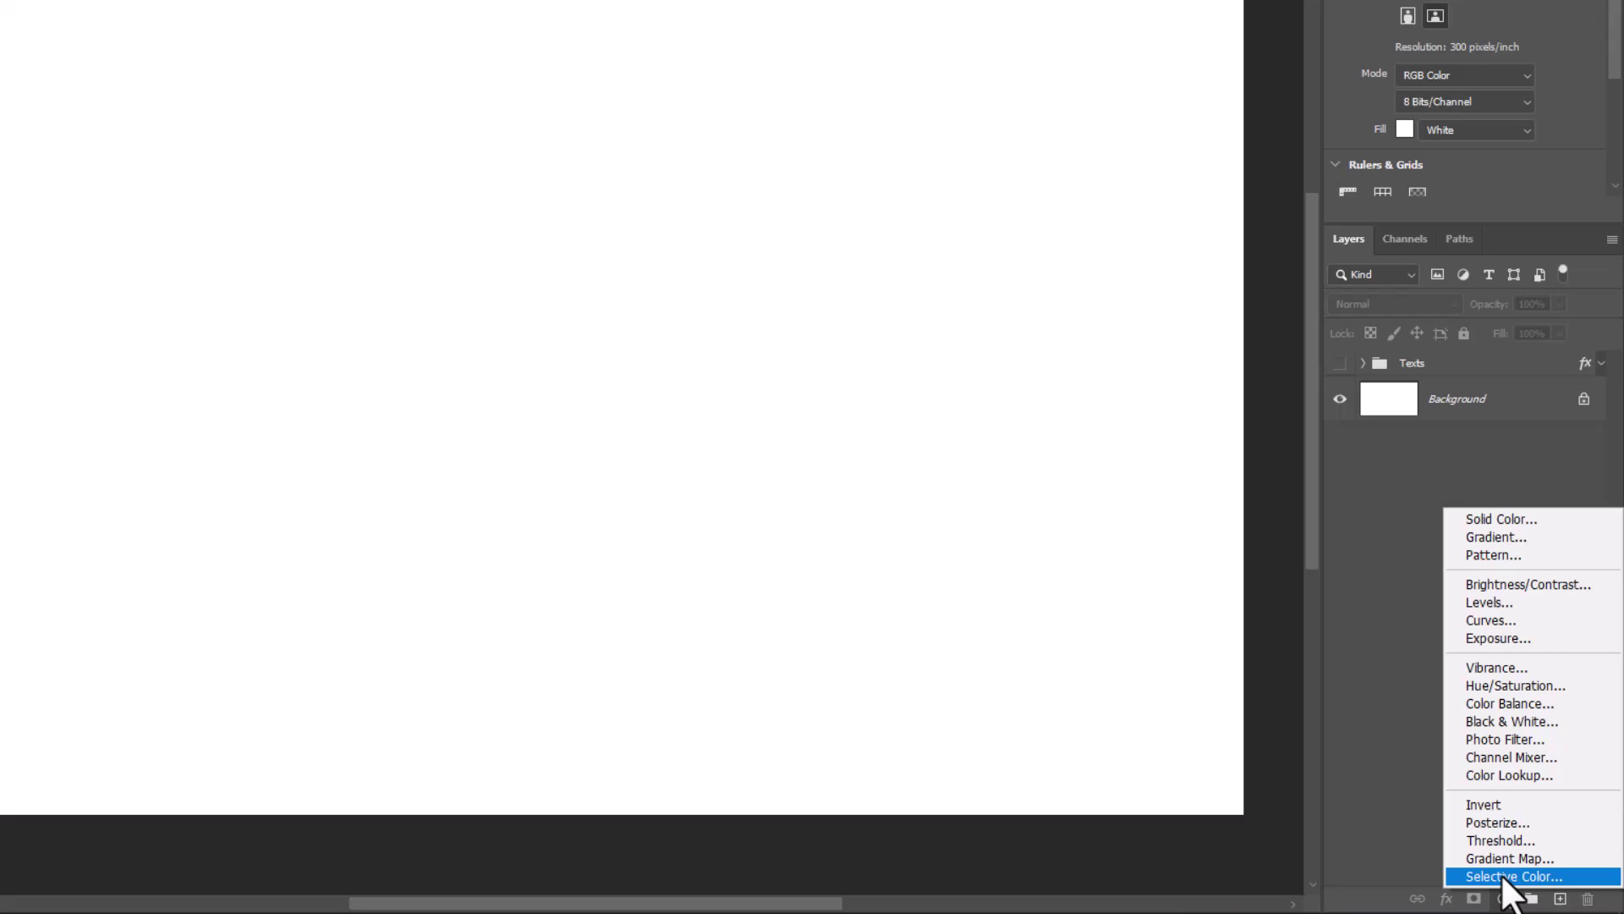
# Add a radial magenta-purple Gradient Fill layer scaled to 239%
pyautogui.click(1496, 537)
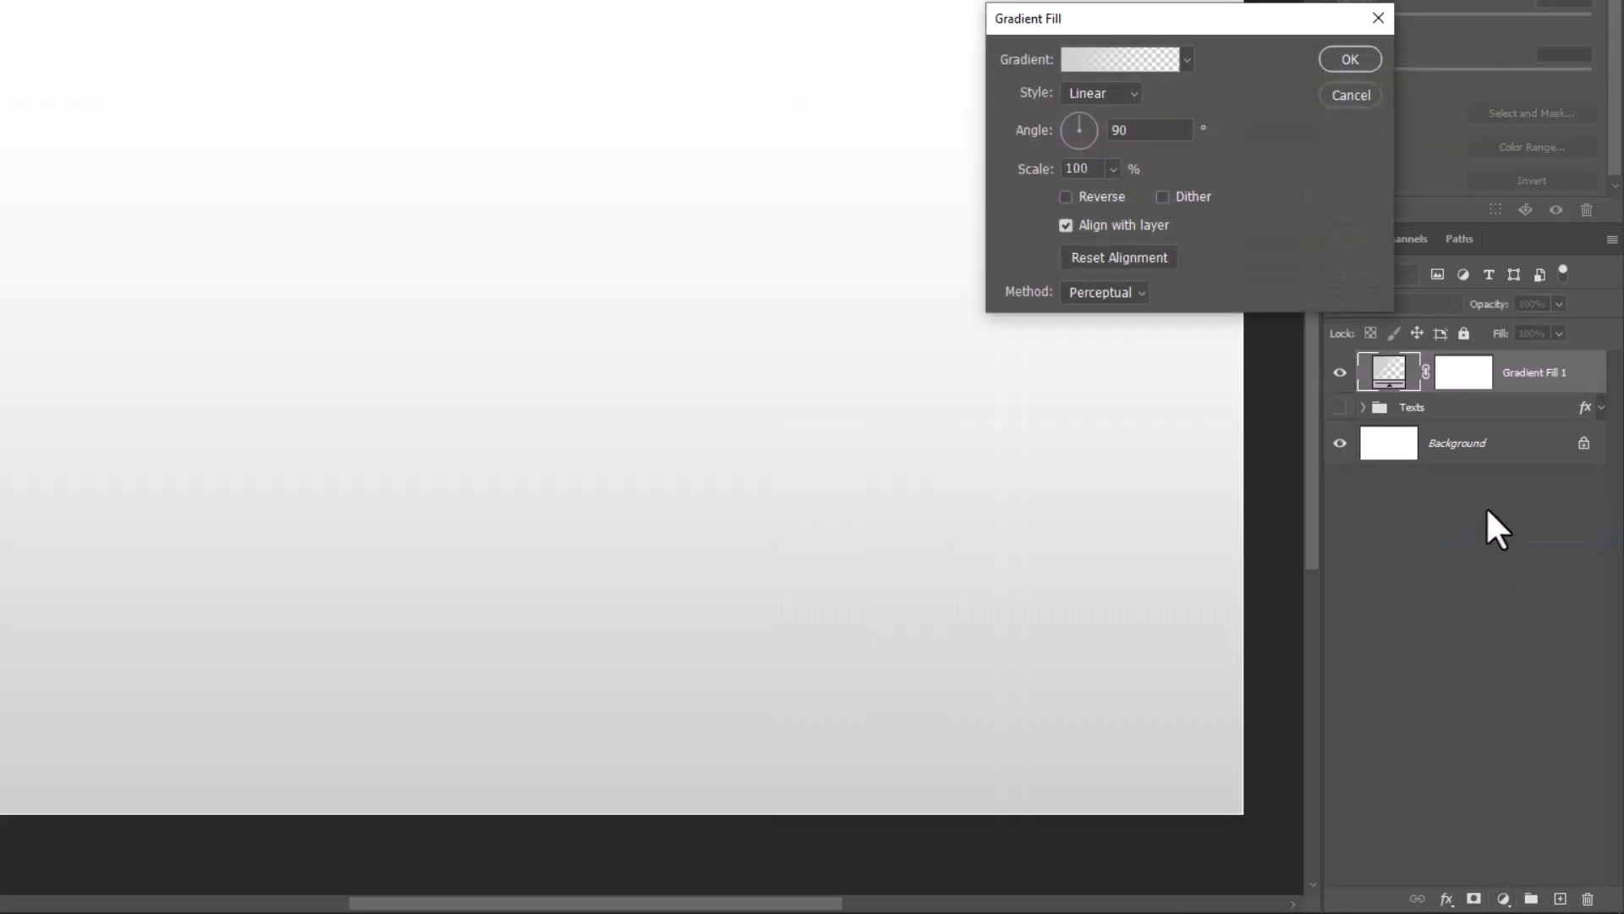
pyautogui.click(1118, 96)
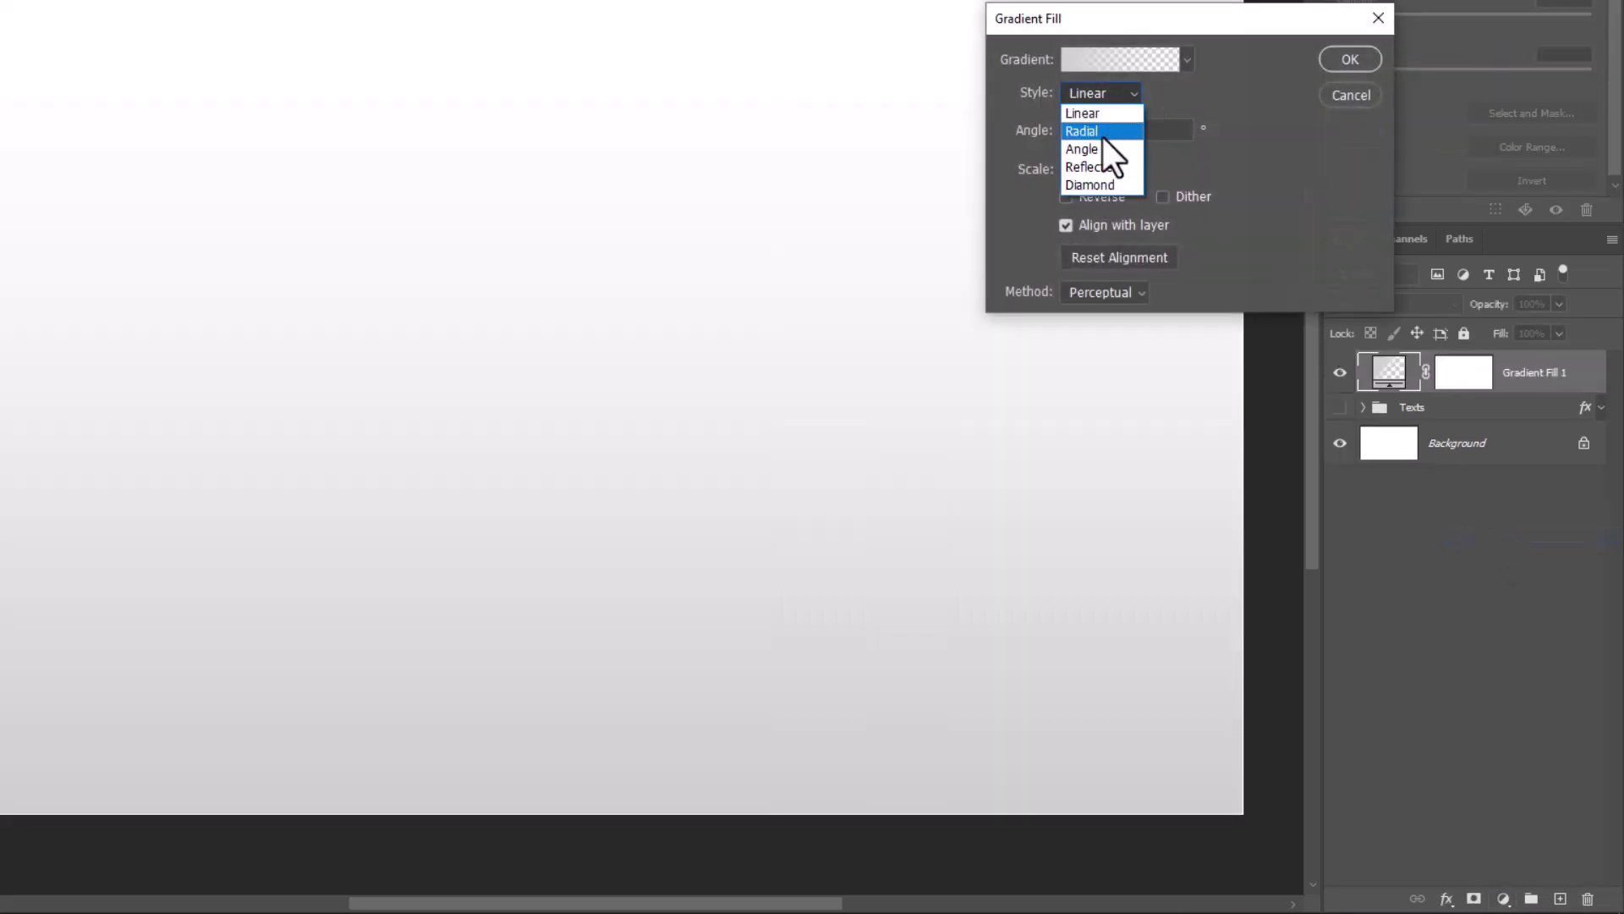
pyautogui.click(1097, 133)
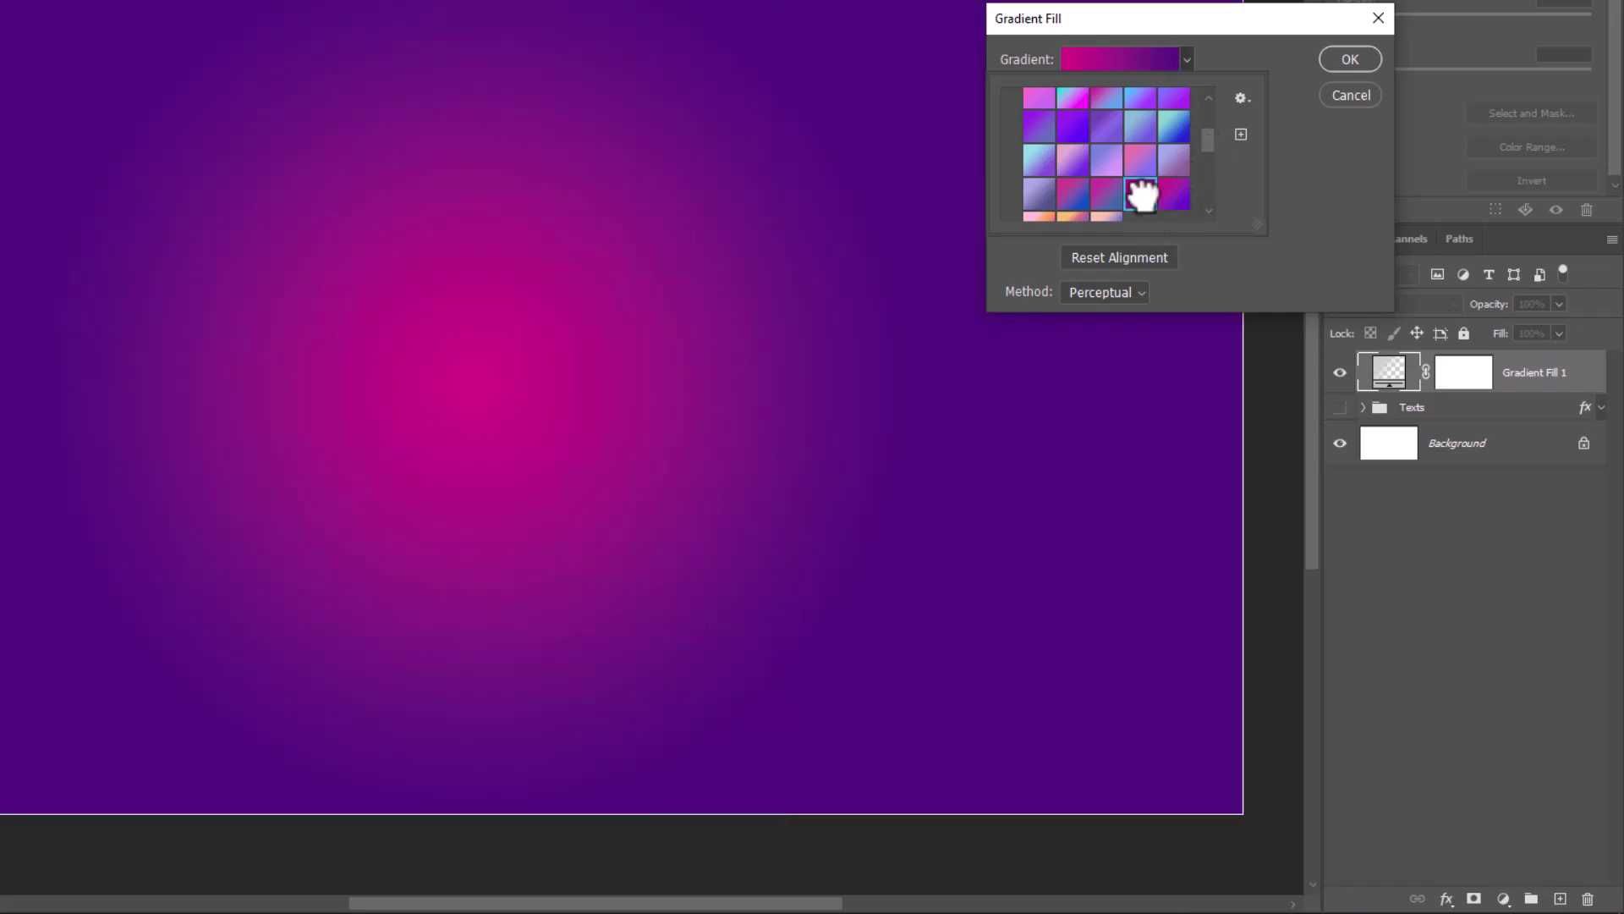
pyautogui.click(1295, 187)
pyautogui.moveTo(1116, 186); pyautogui.dragTo(1126, 189)
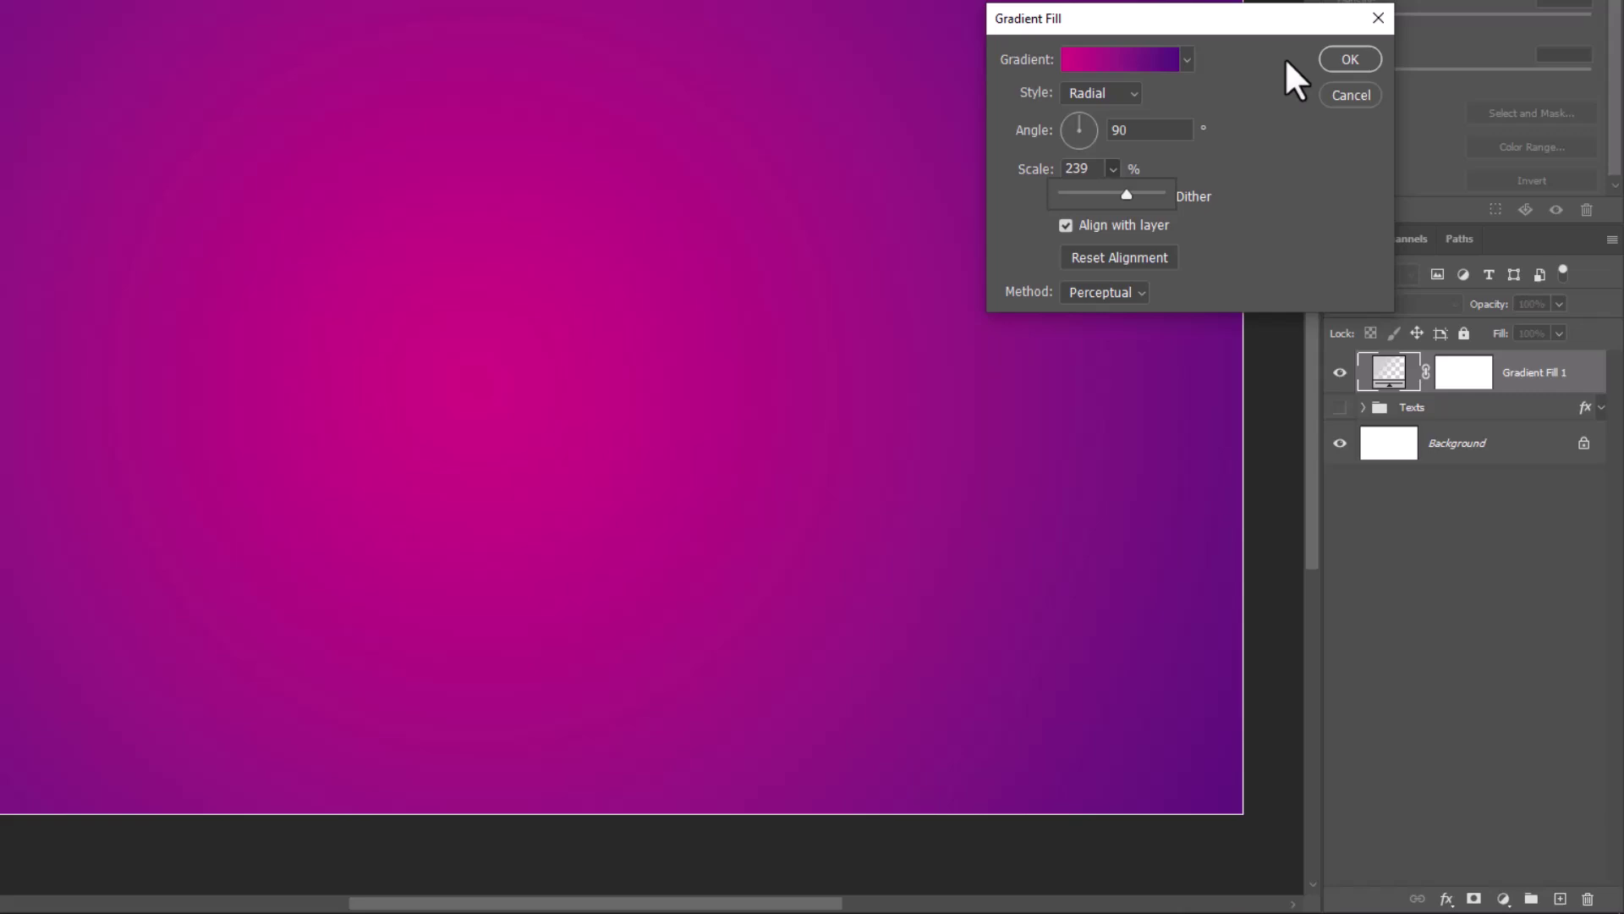
pyautogui.click(1334, 58)
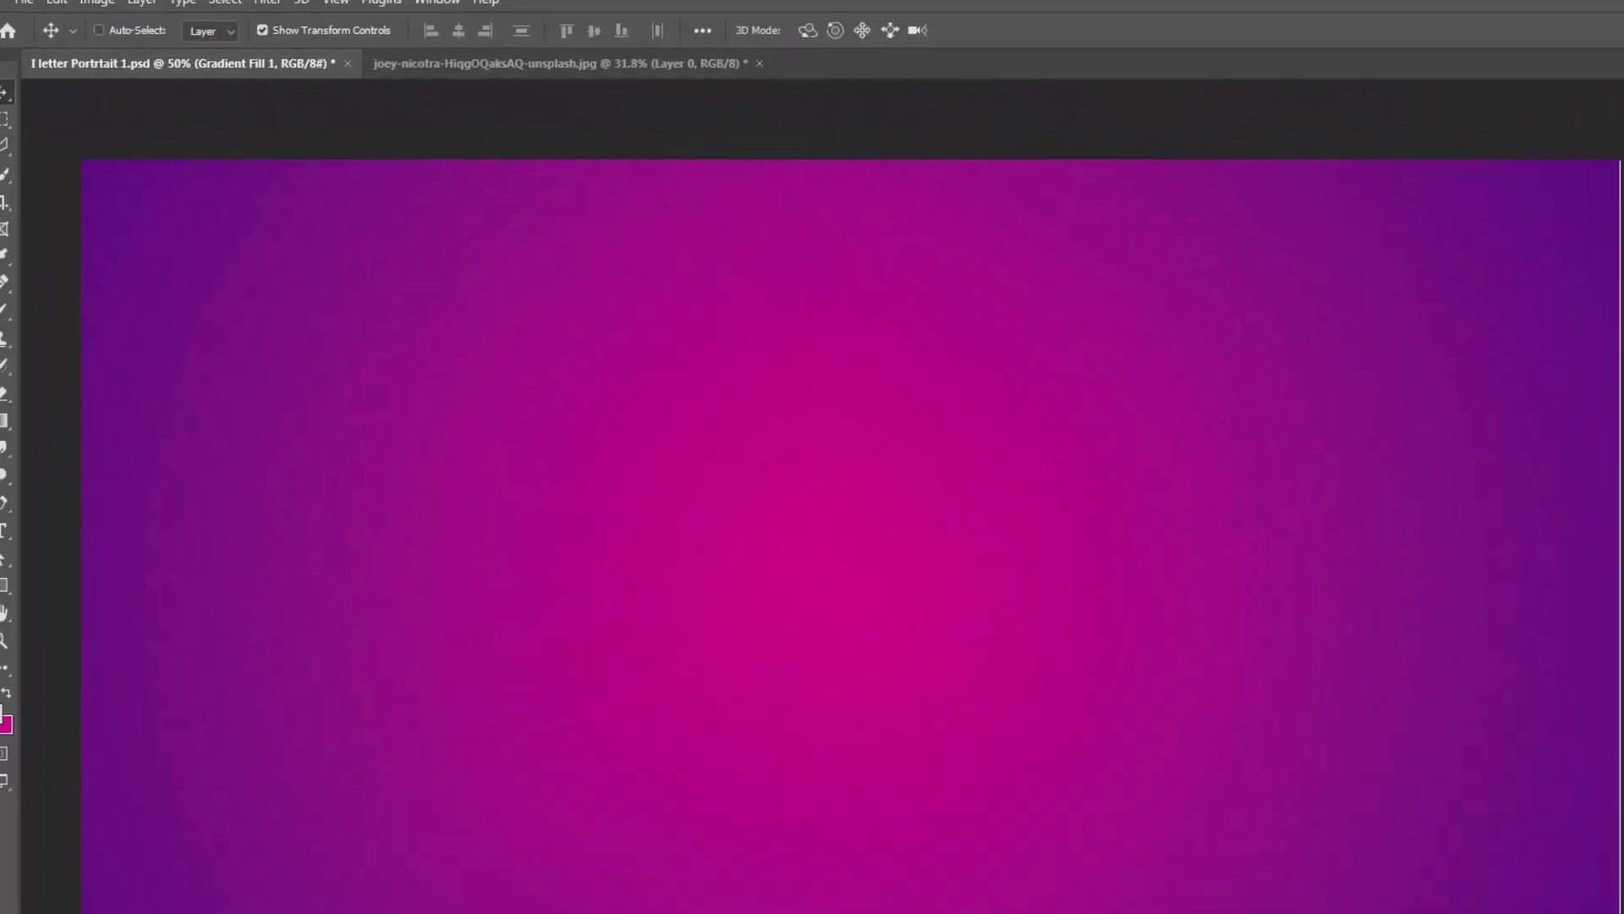
# Set type to Bell MT Bold, 230 pt, dark colour, and place a capital I
pyautogui.click(21, 543)
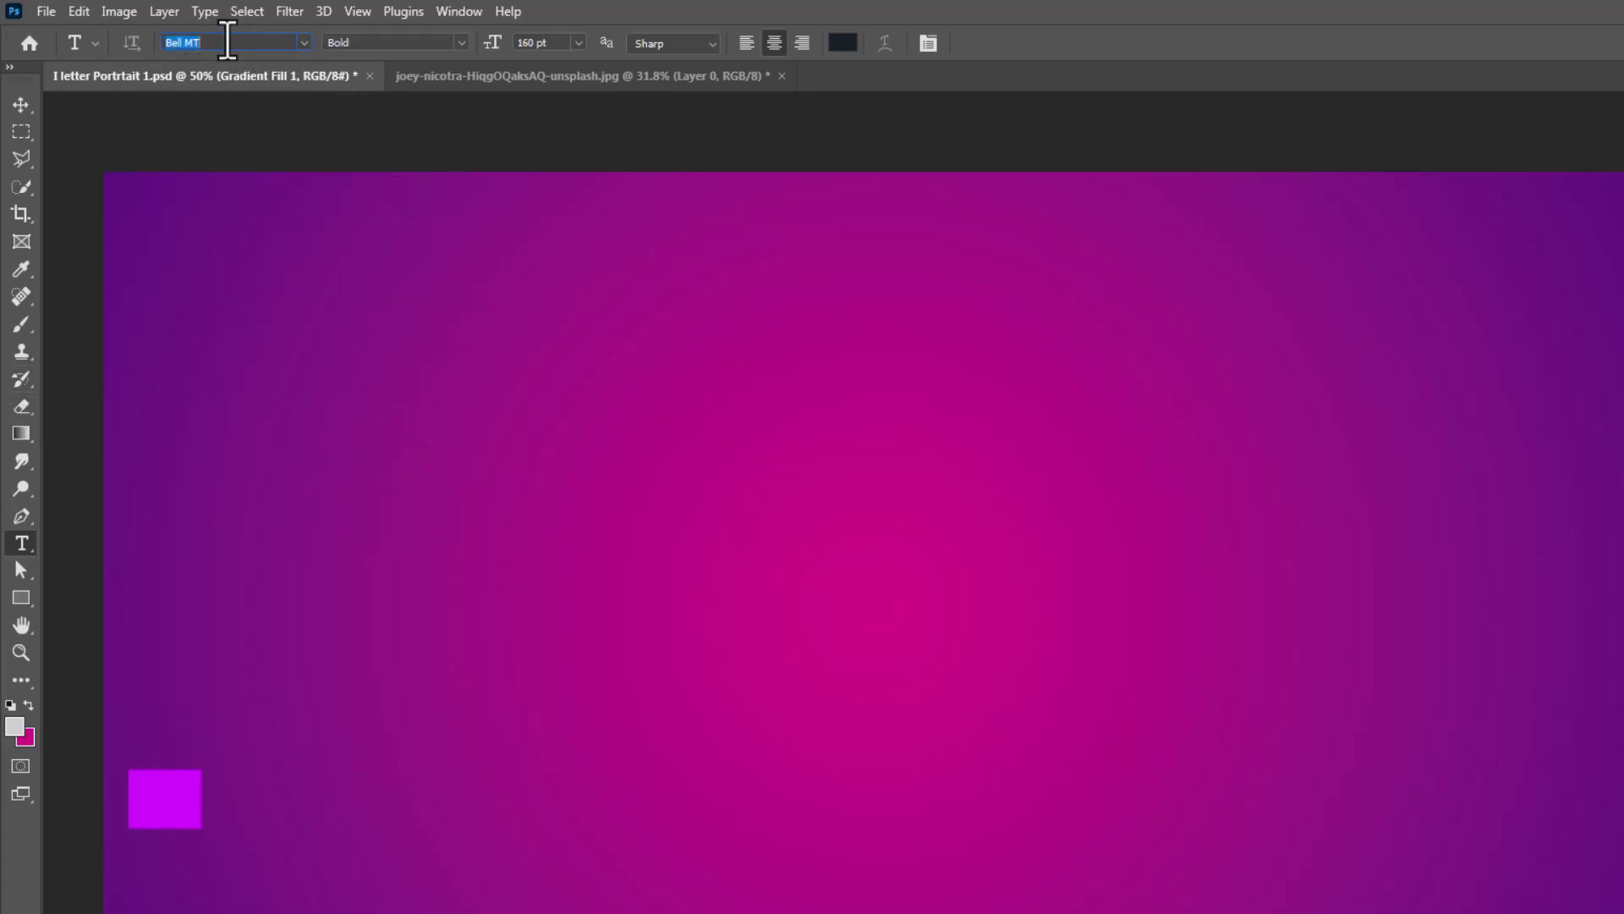
pyautogui.click(333, 43)
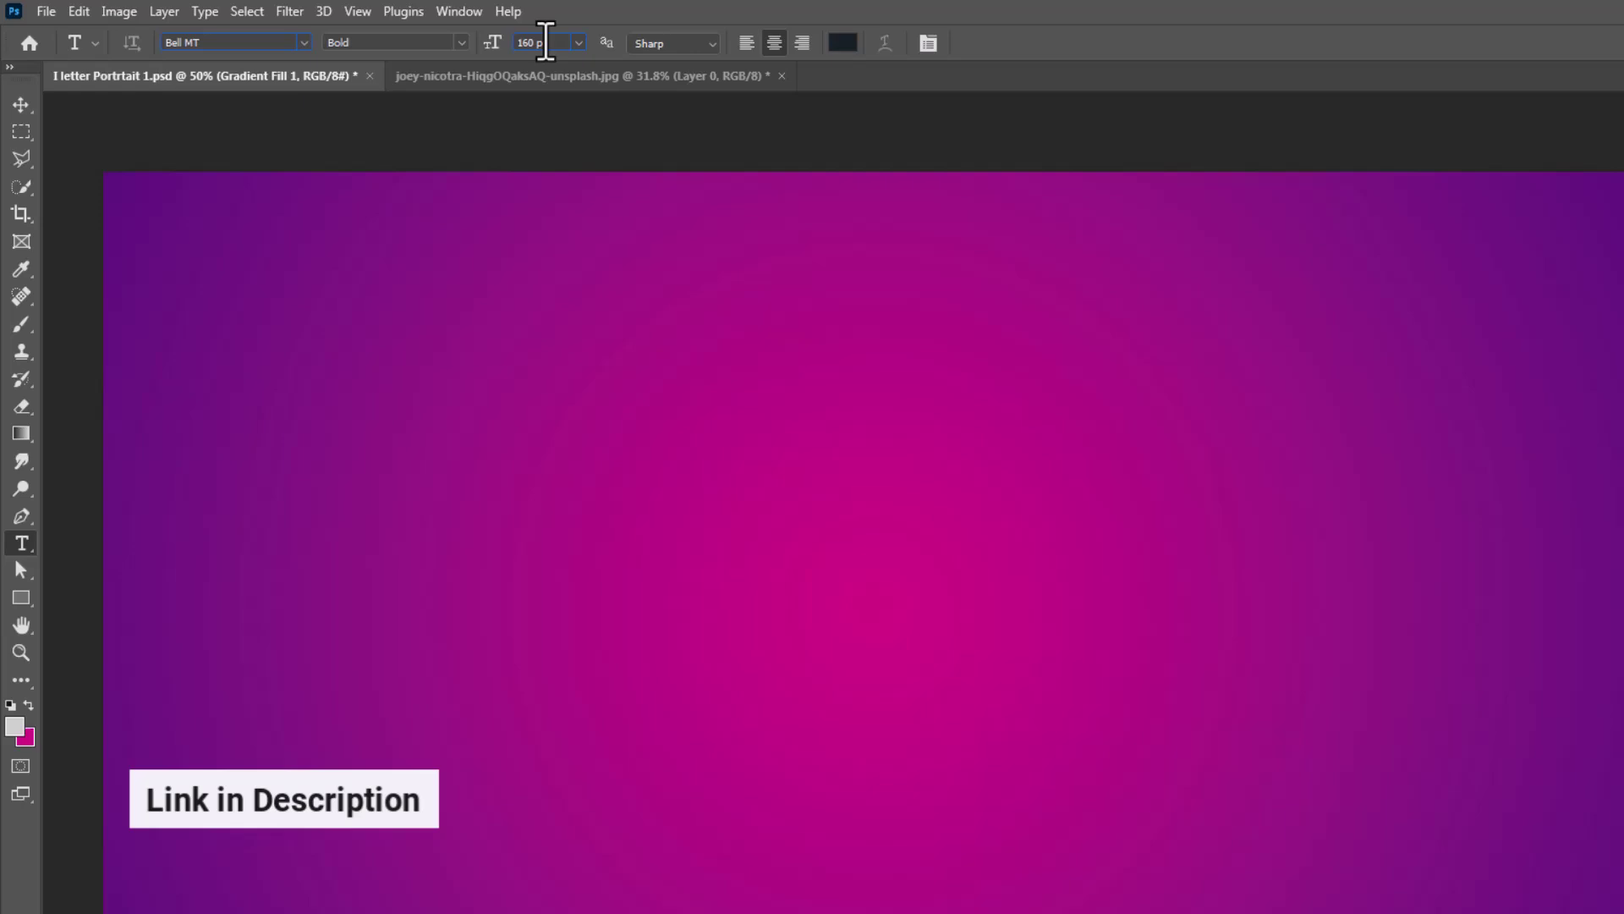
pyautogui.click(540, 42)
pyautogui.write('23')
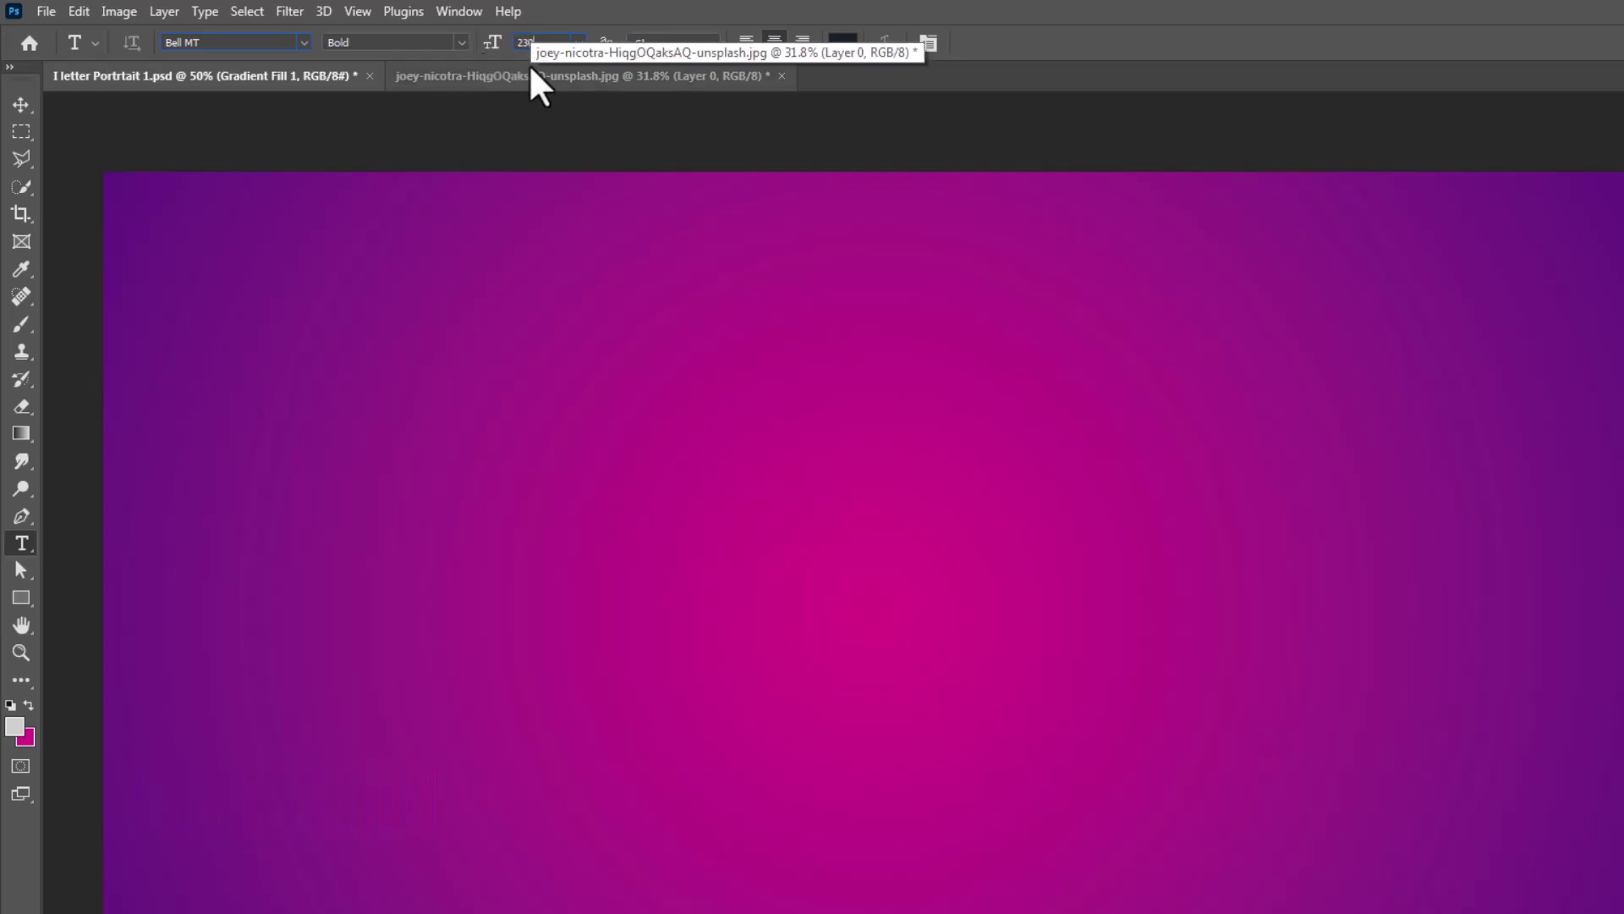
pyautogui.press('Tab')
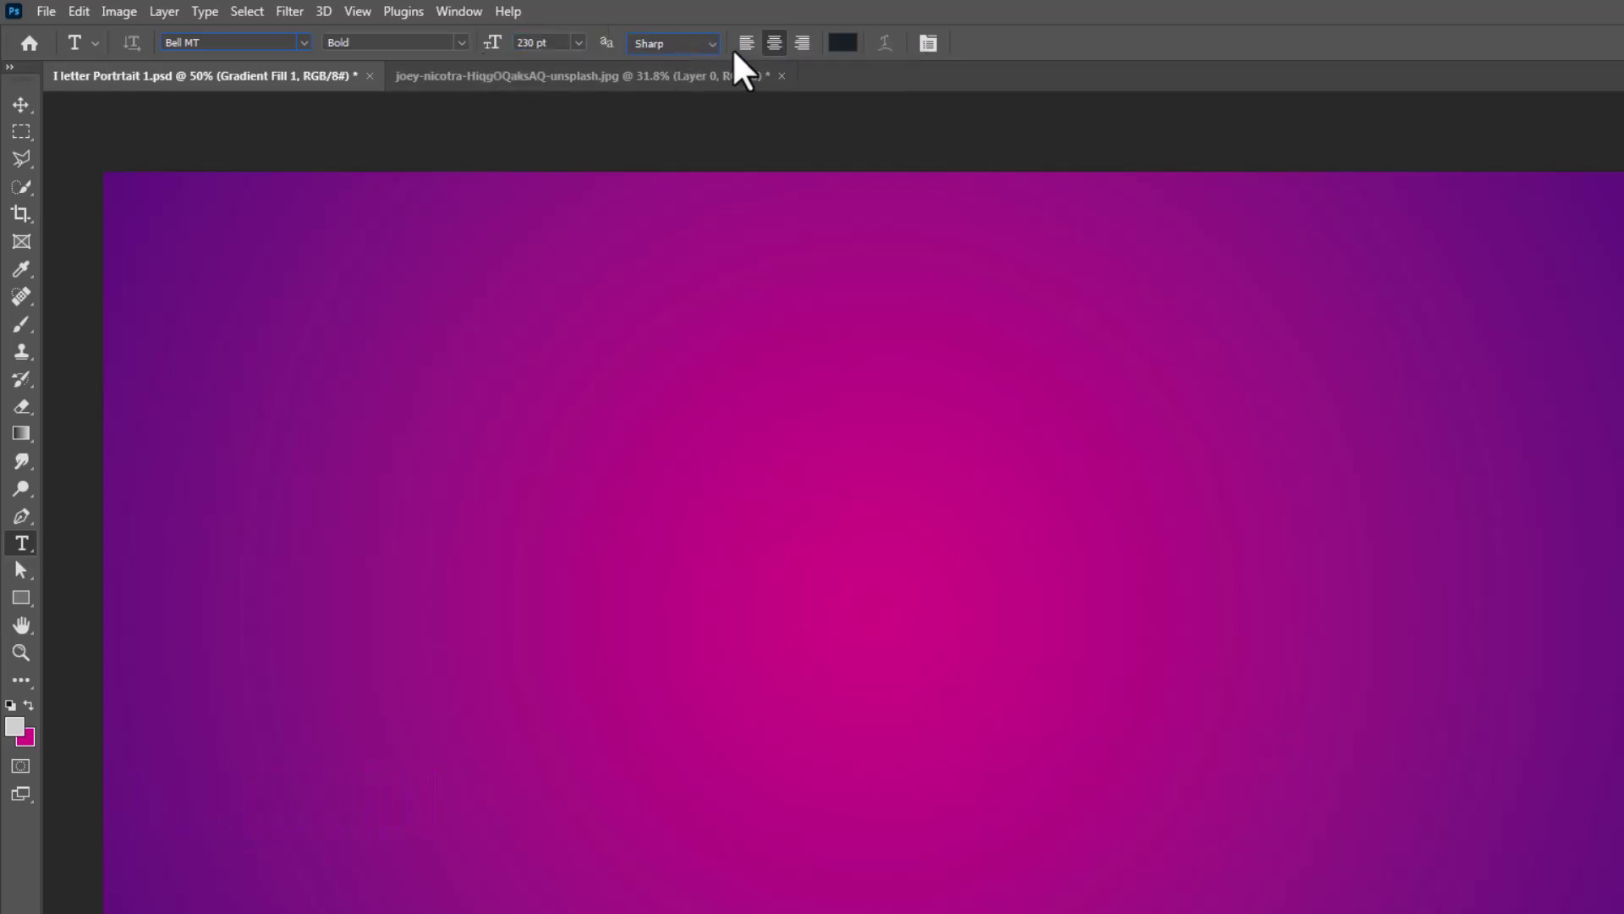
pyautogui.click(846, 43)
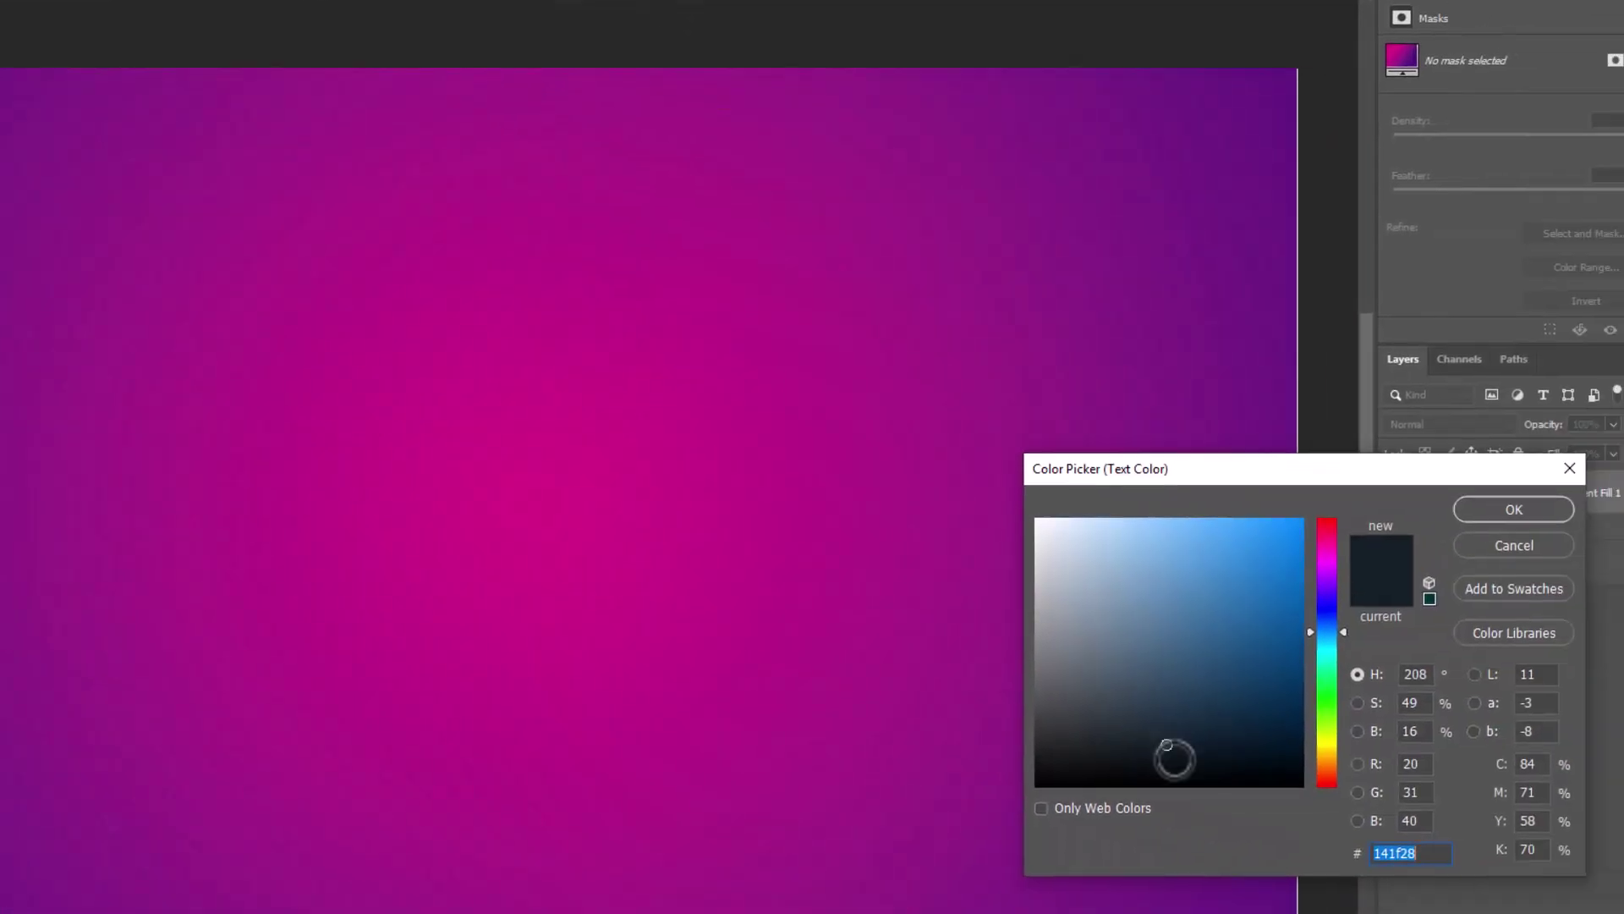
pyautogui.click(1507, 504)
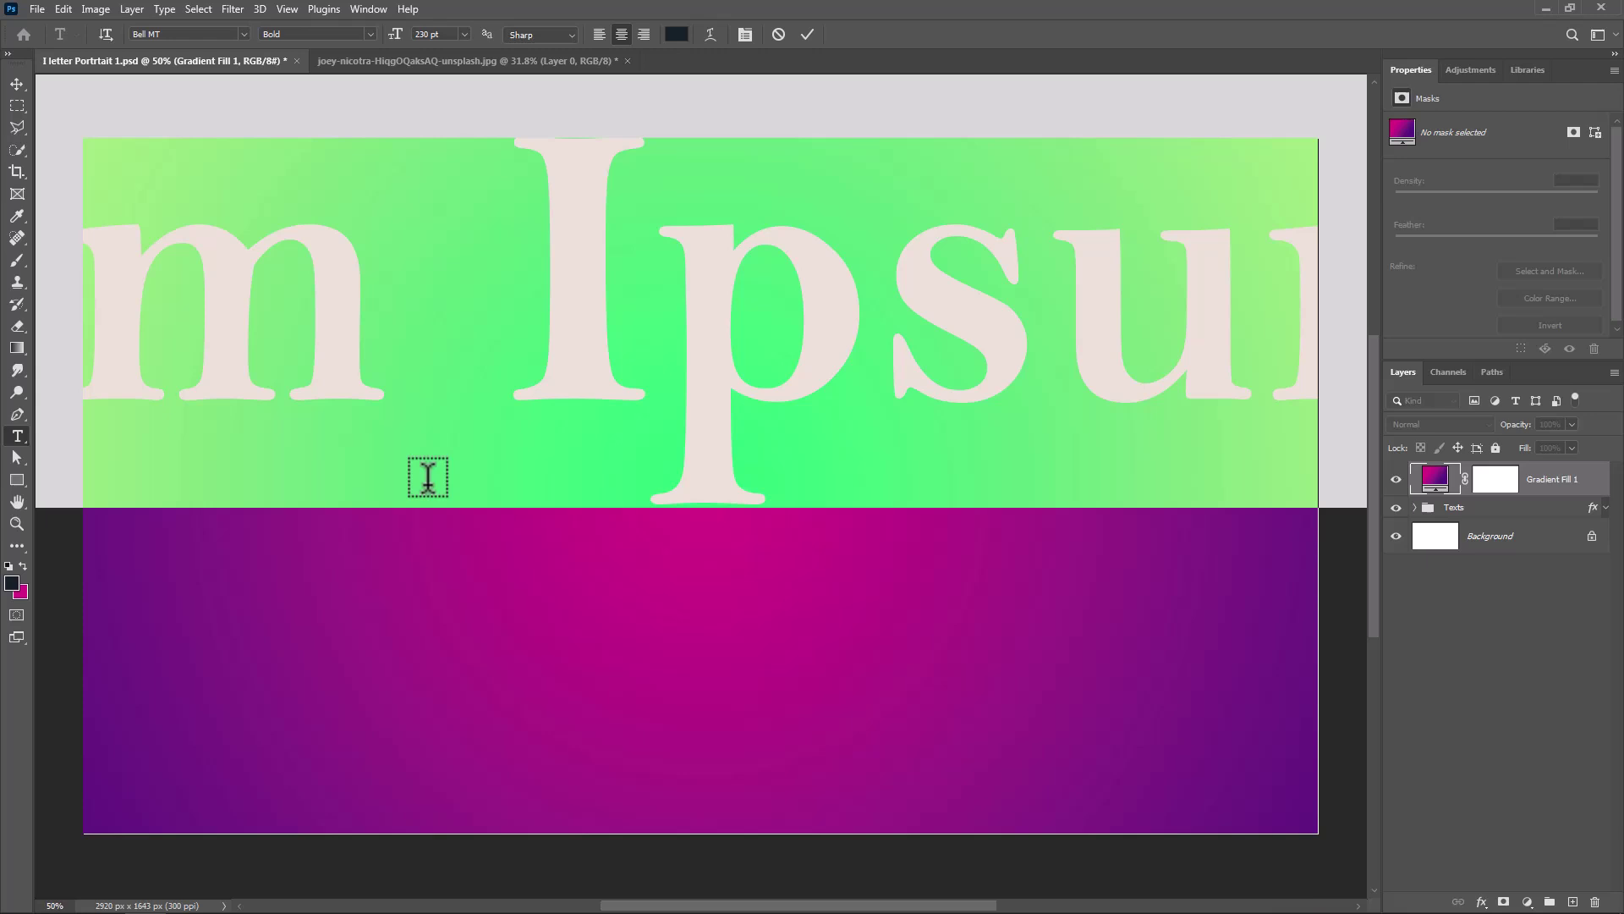
pyautogui.click(427, 476)
pyautogui.write('I')
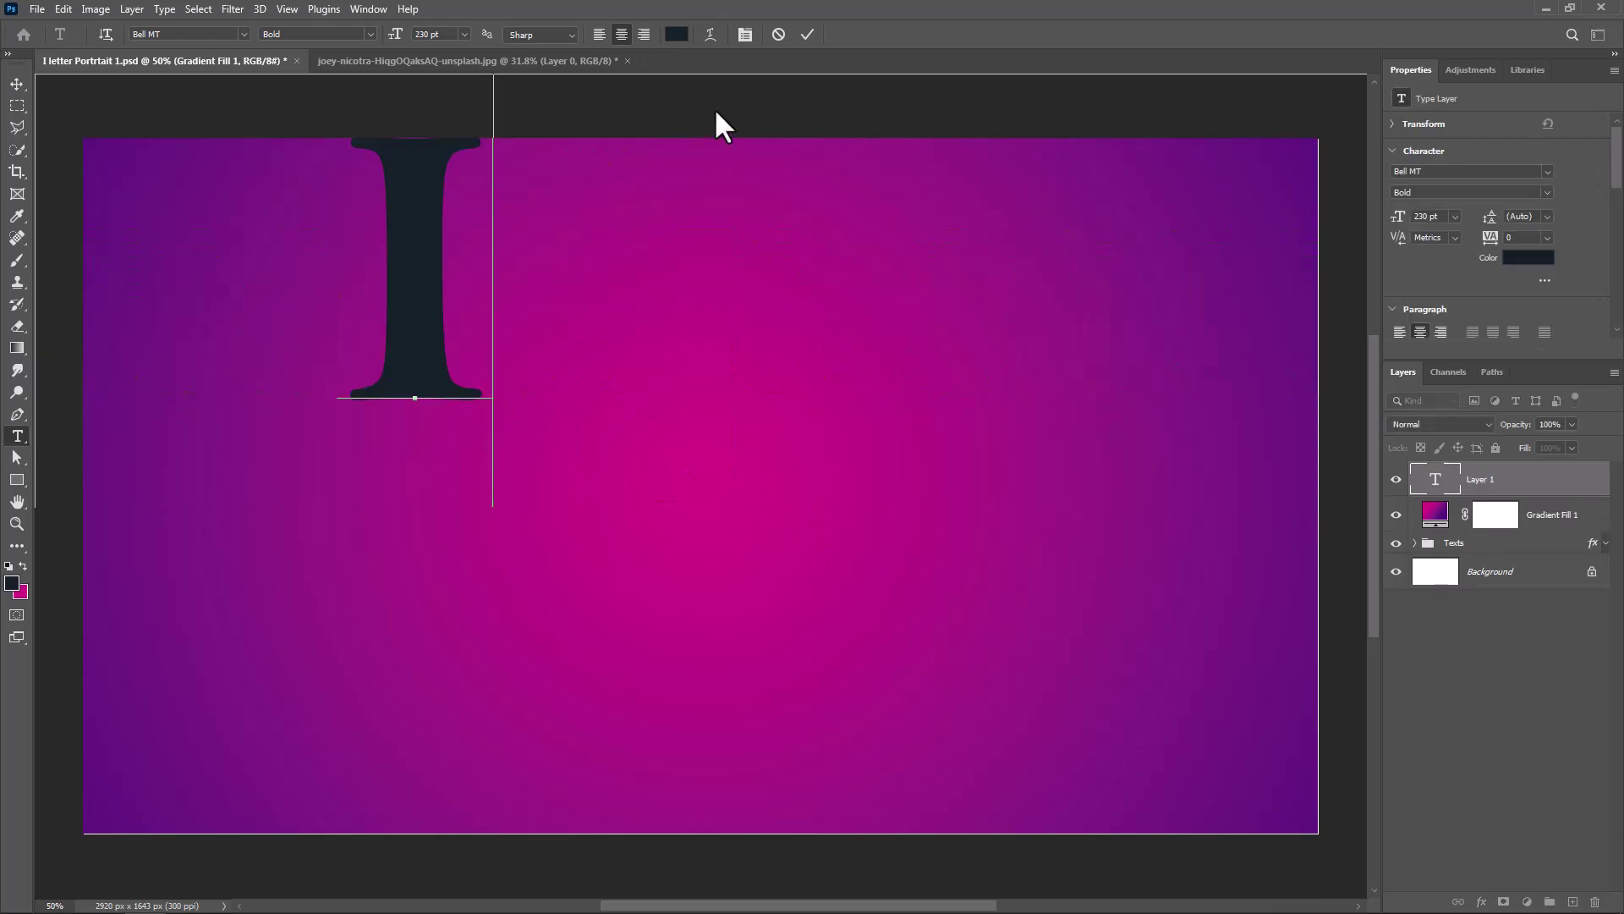
# Commit the I, then align it to the canvas's horizontal and vertical centres
pyautogui.click(807, 35)
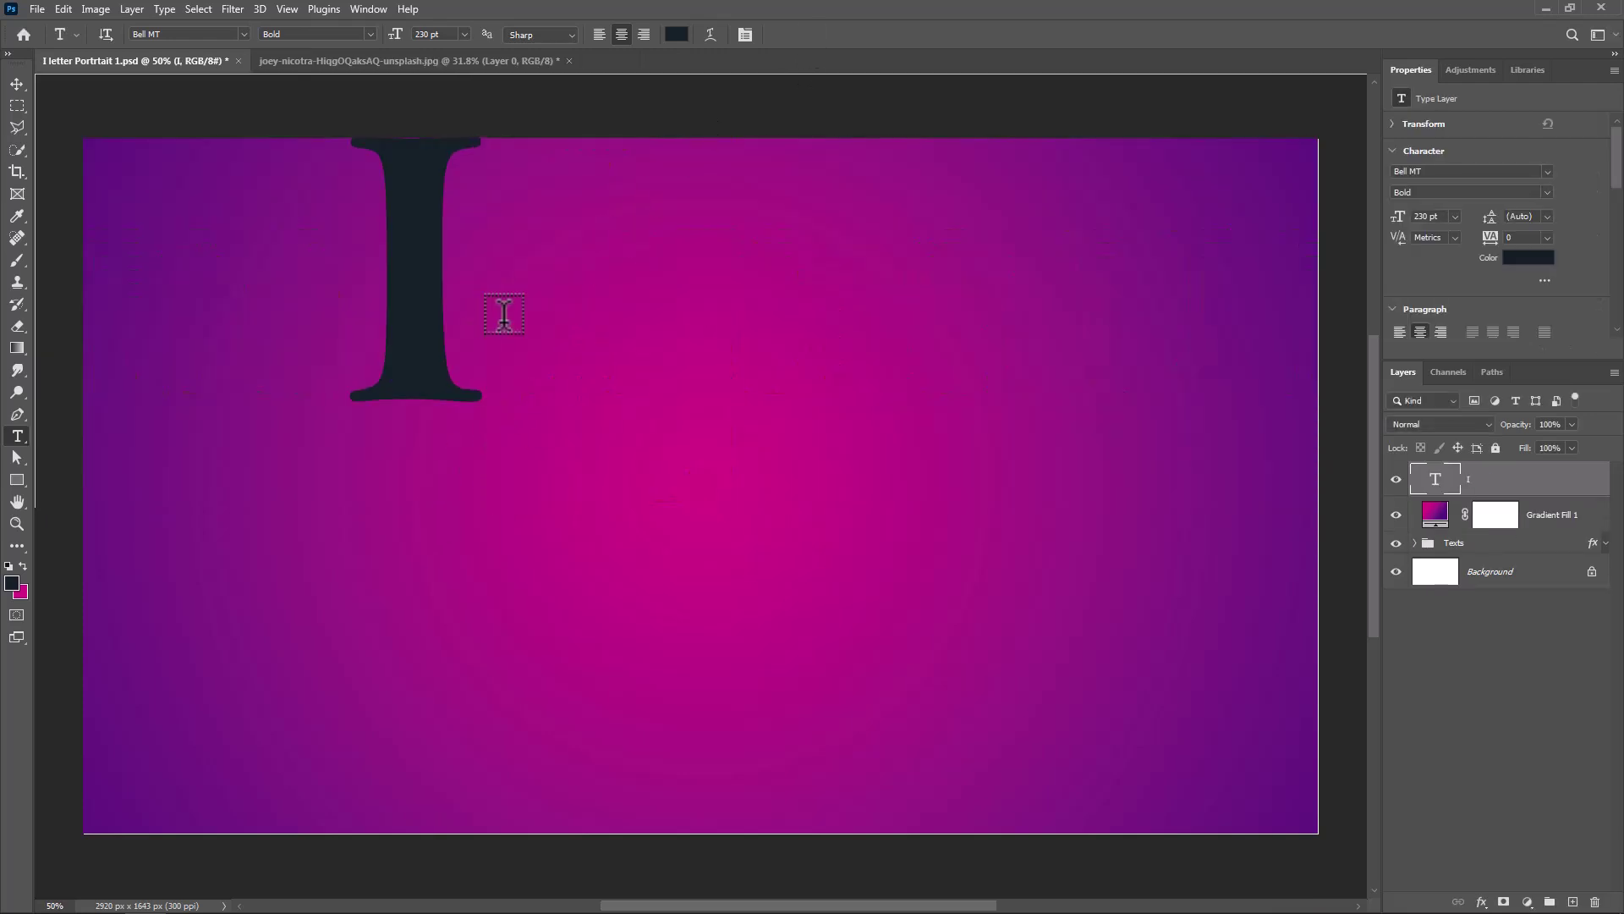
pyautogui.click(15, 85)
pyautogui.hotkey('ctrl', 'a')
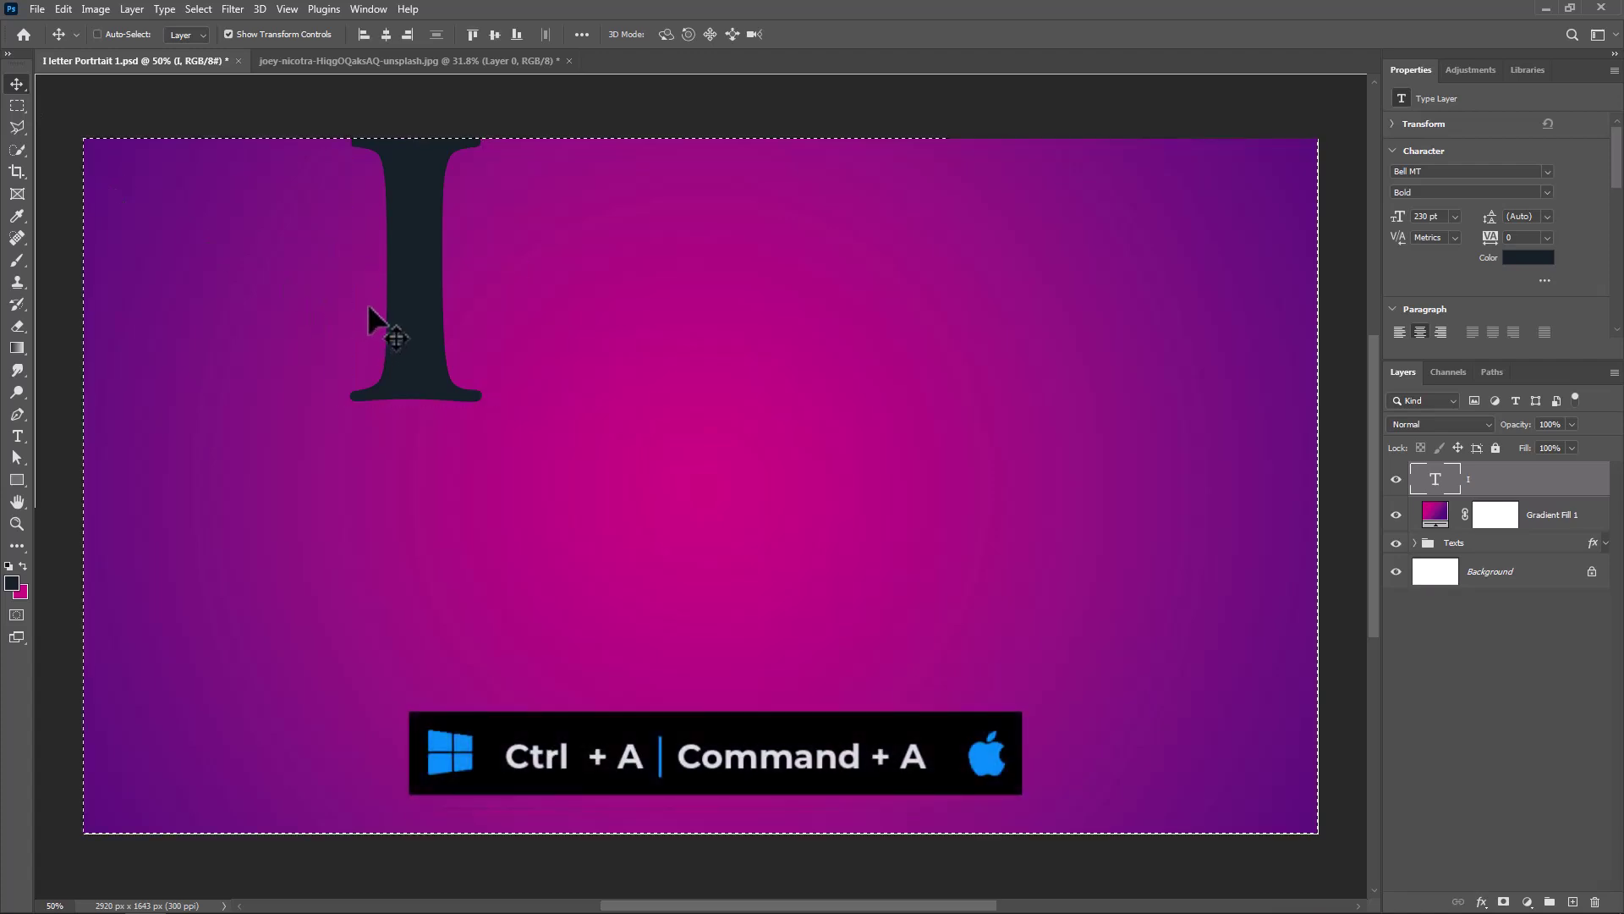
pyautogui.click(386, 34)
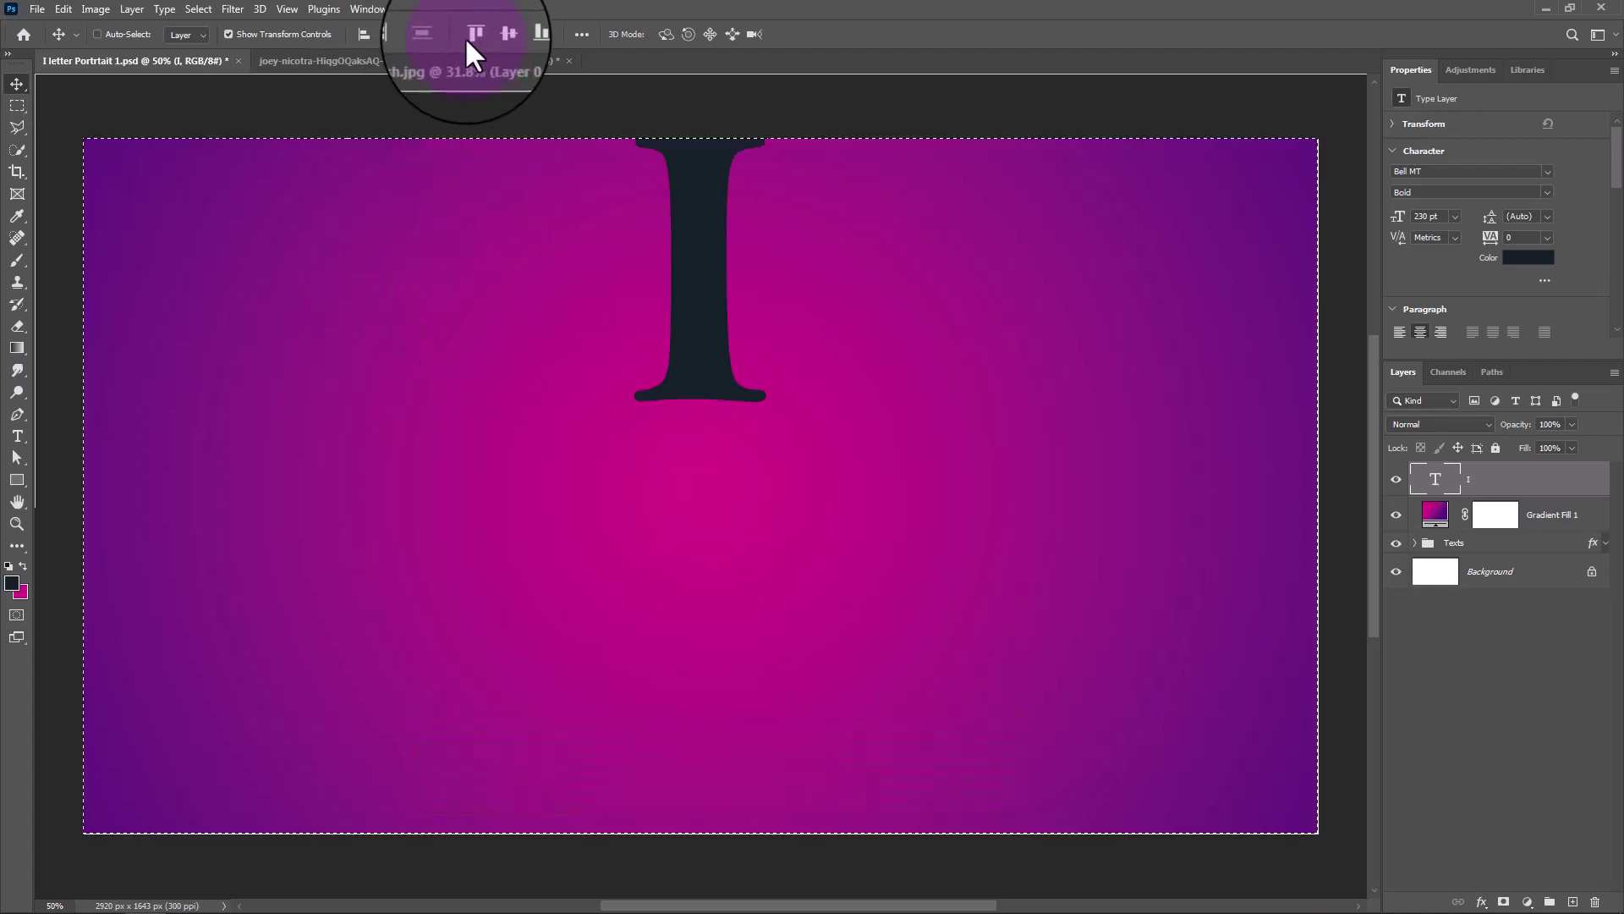
pyautogui.click(494, 35)
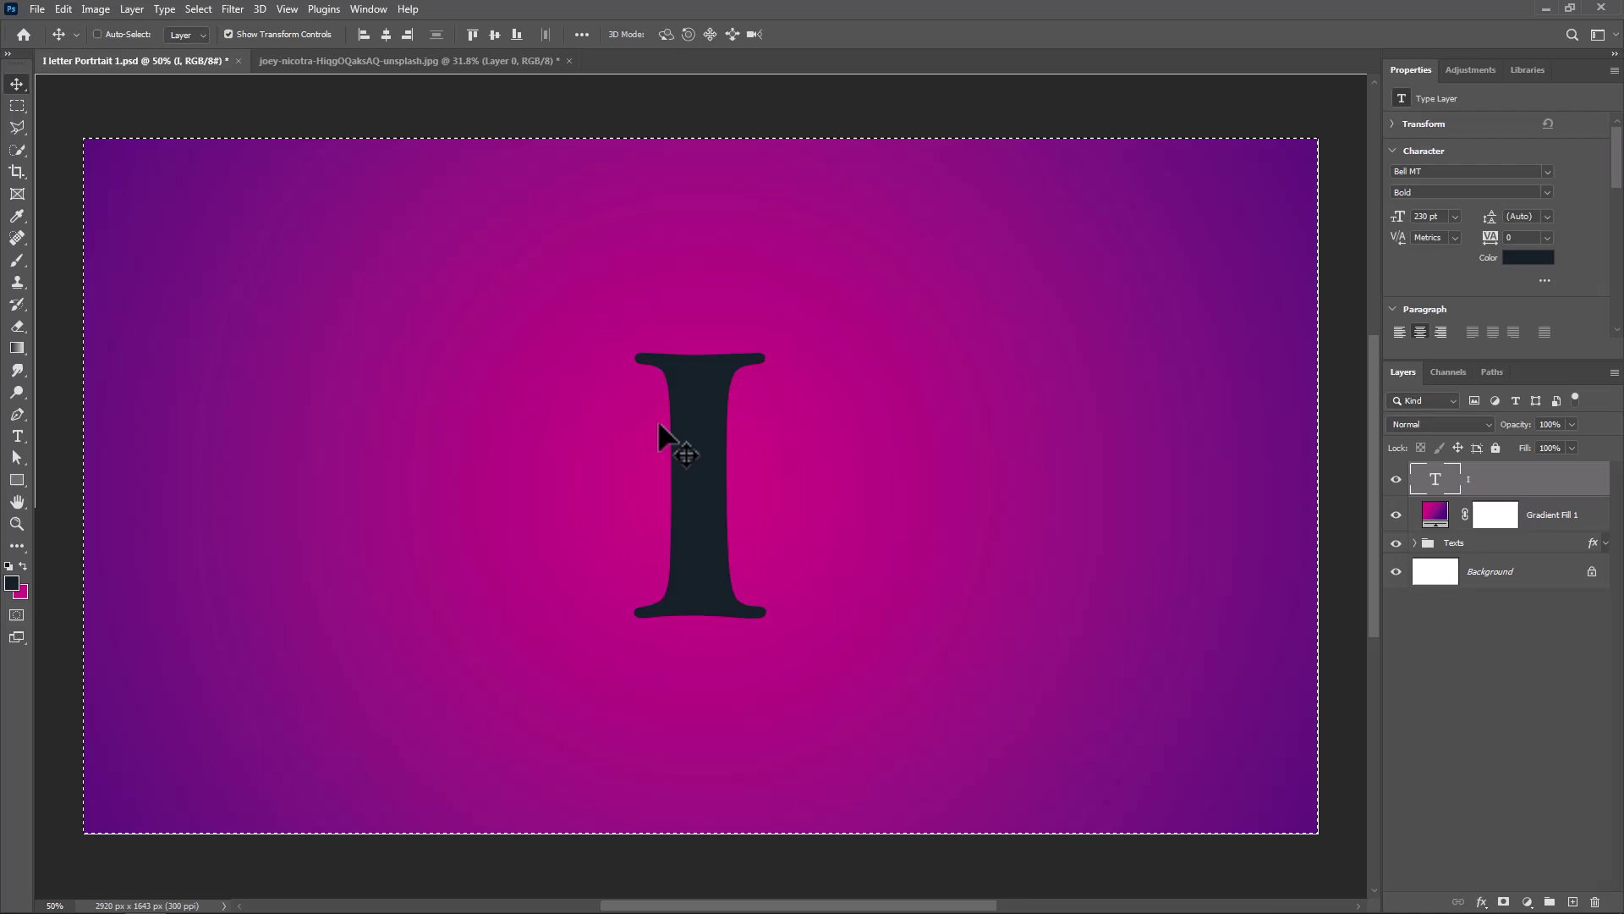
pyautogui.hotkey('ctrl', 'd')
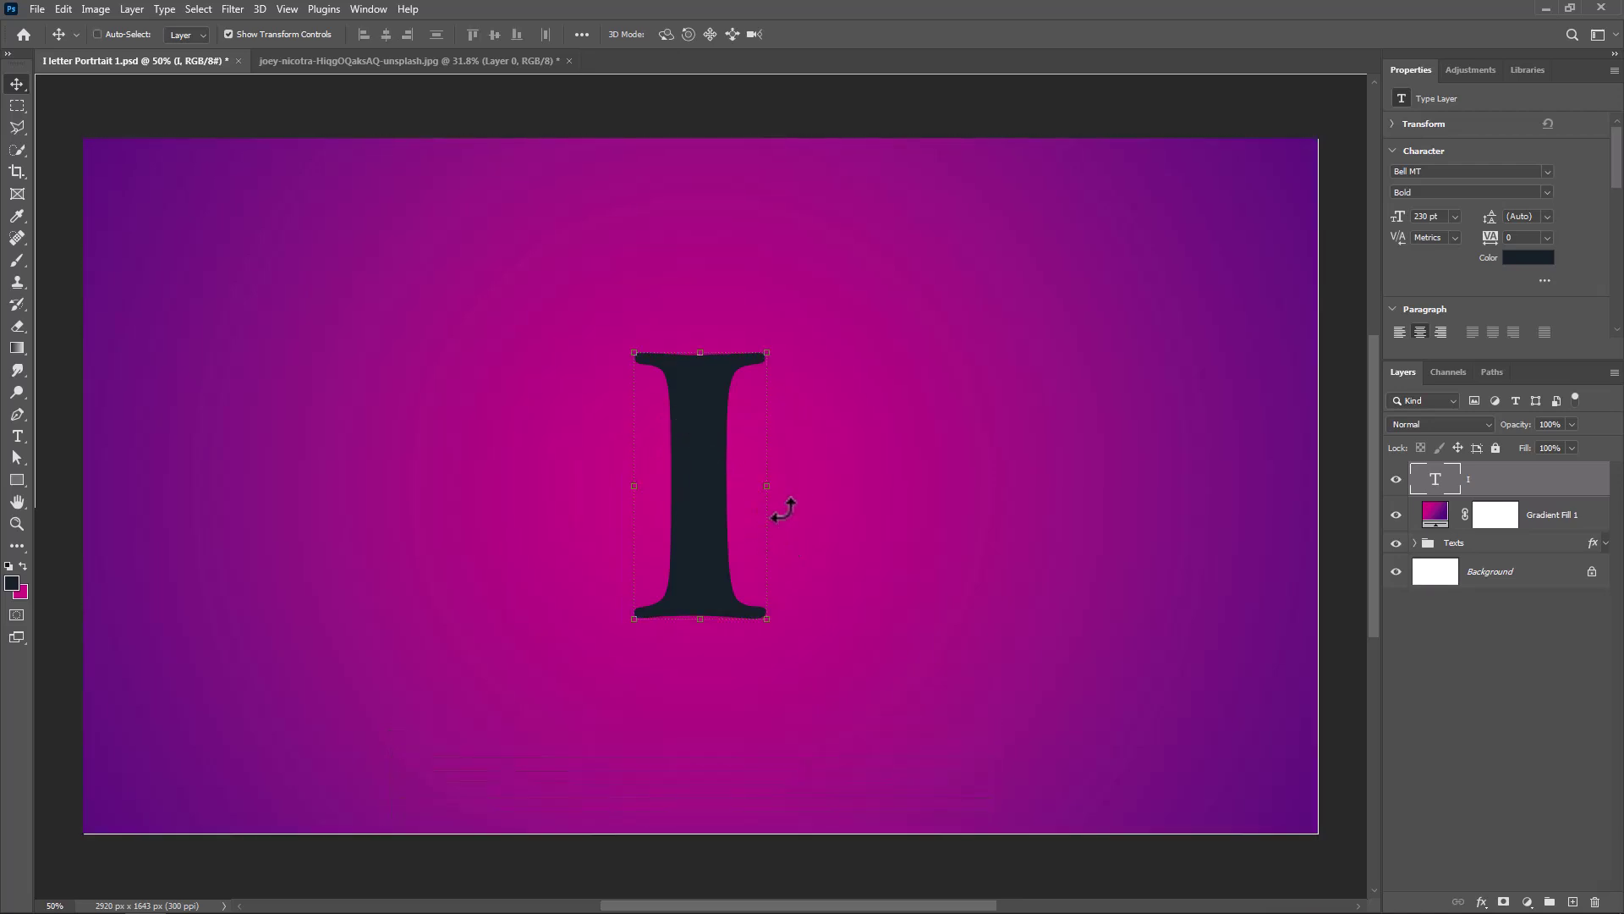
# Select Subject in the portrait, mask out its background, and convert it to a smart object
pyautogui.click(445, 55)
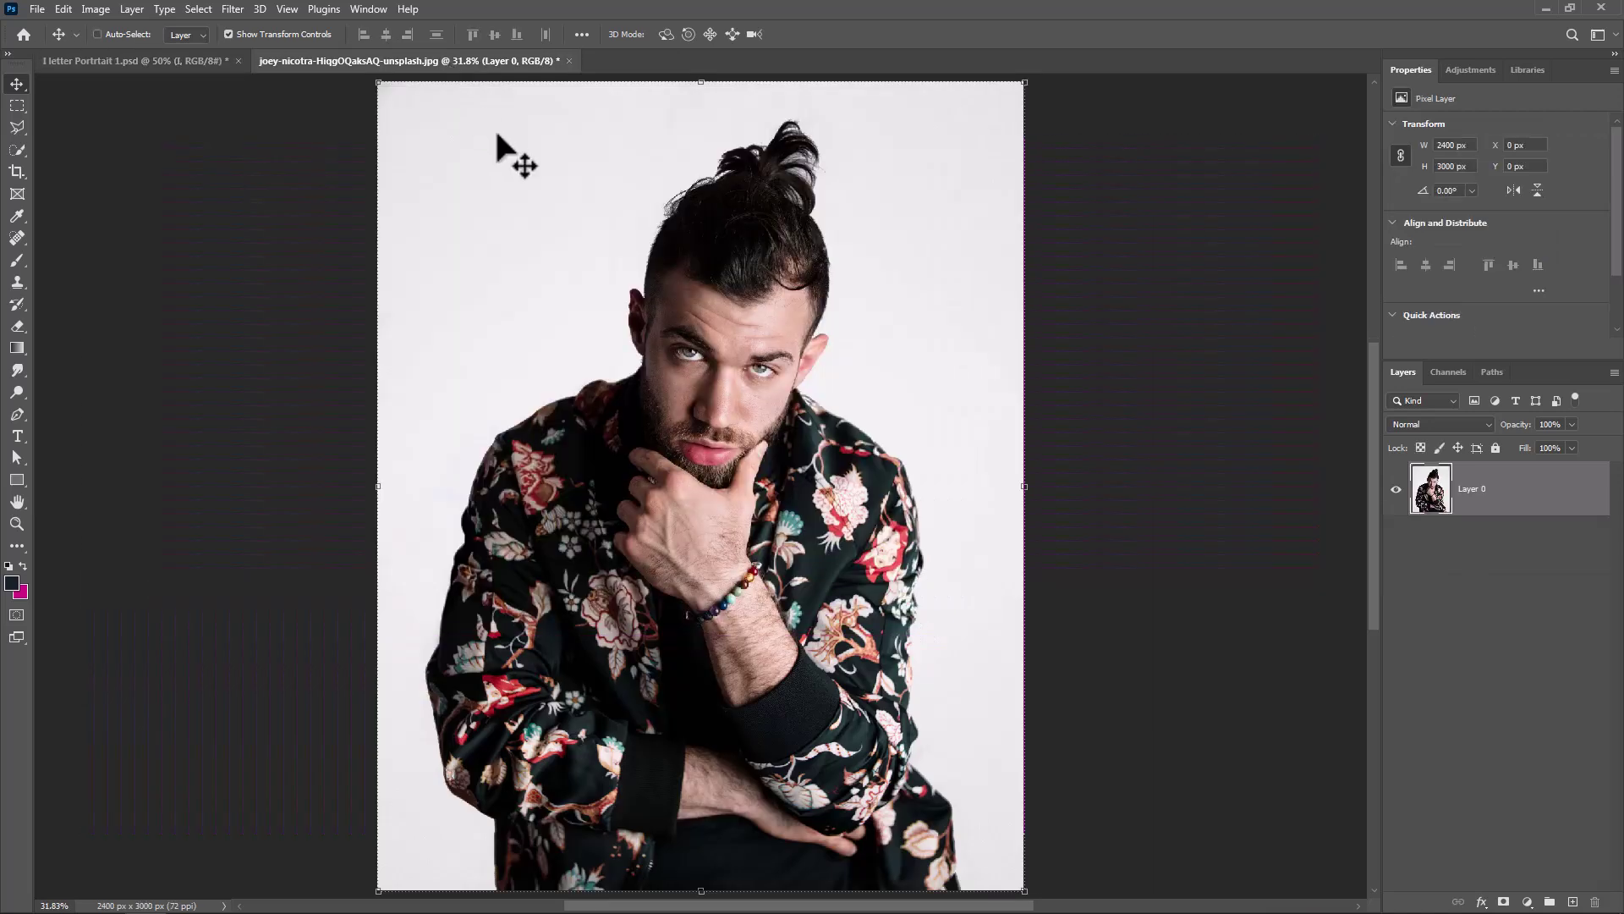
pyautogui.click(200, 10)
pyautogui.click(235, 206)
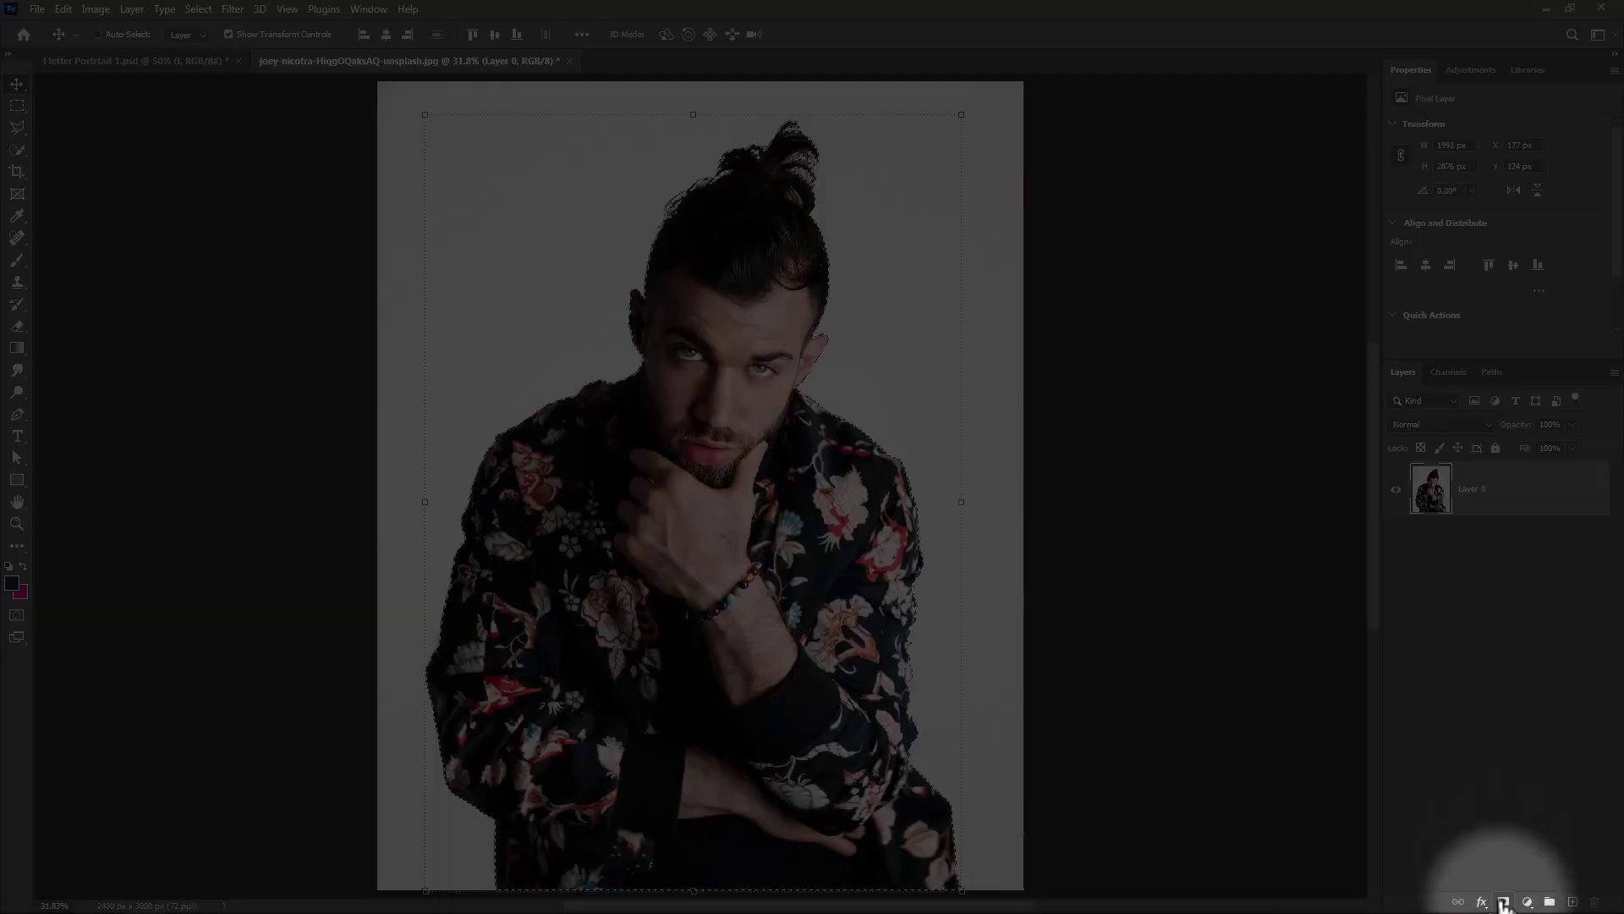
pyautogui.click(1503, 901)
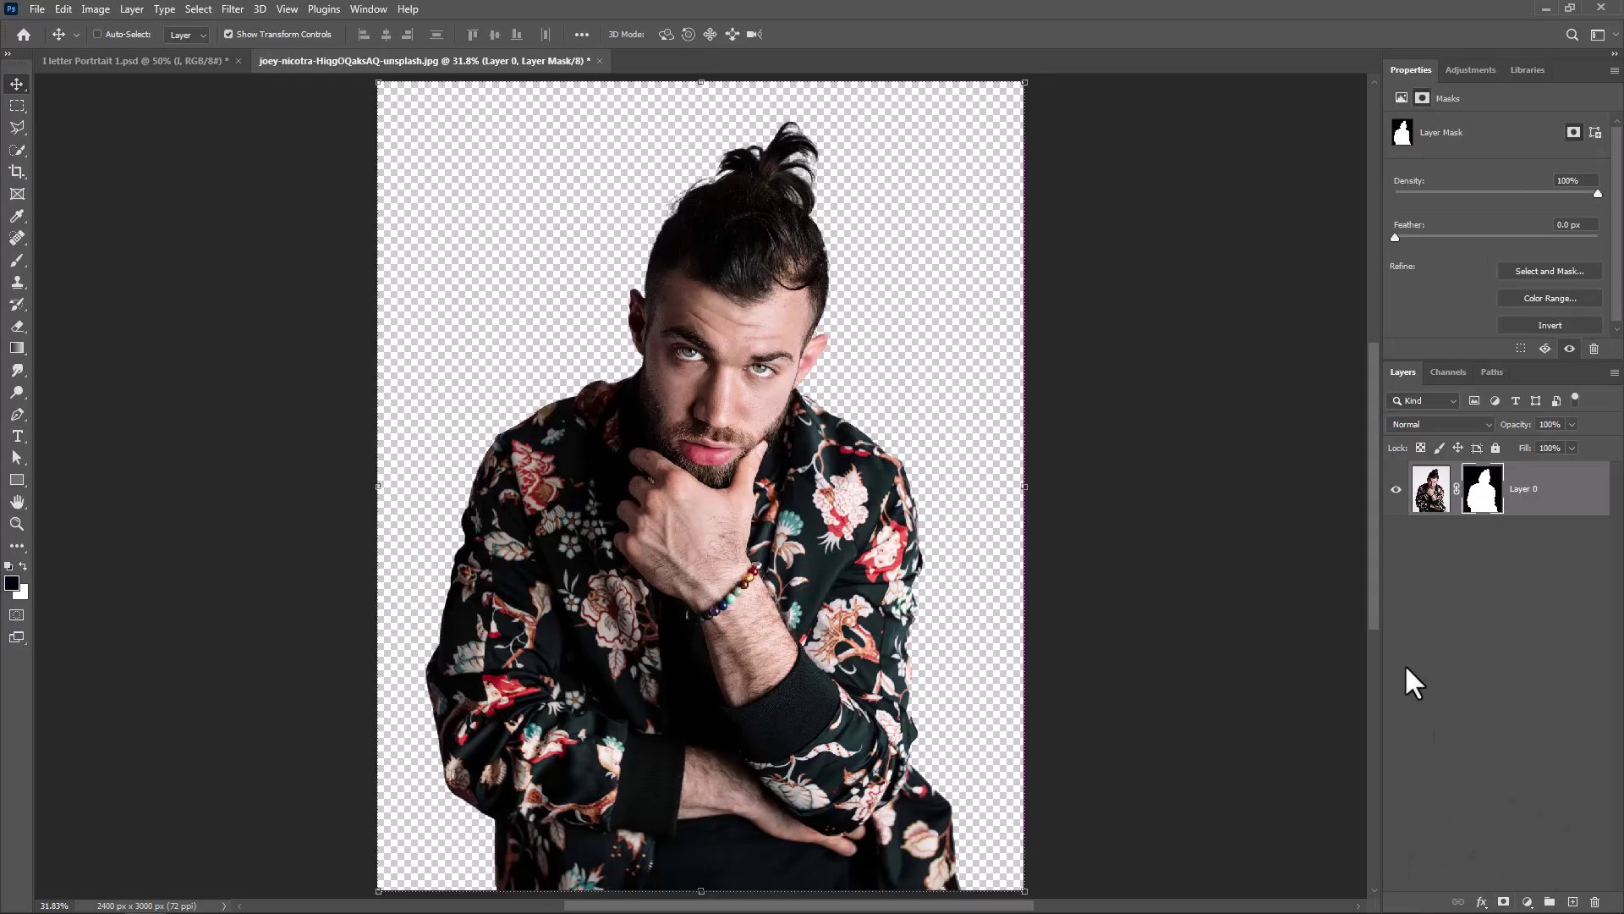
pyautogui.rightClick(1530, 507)
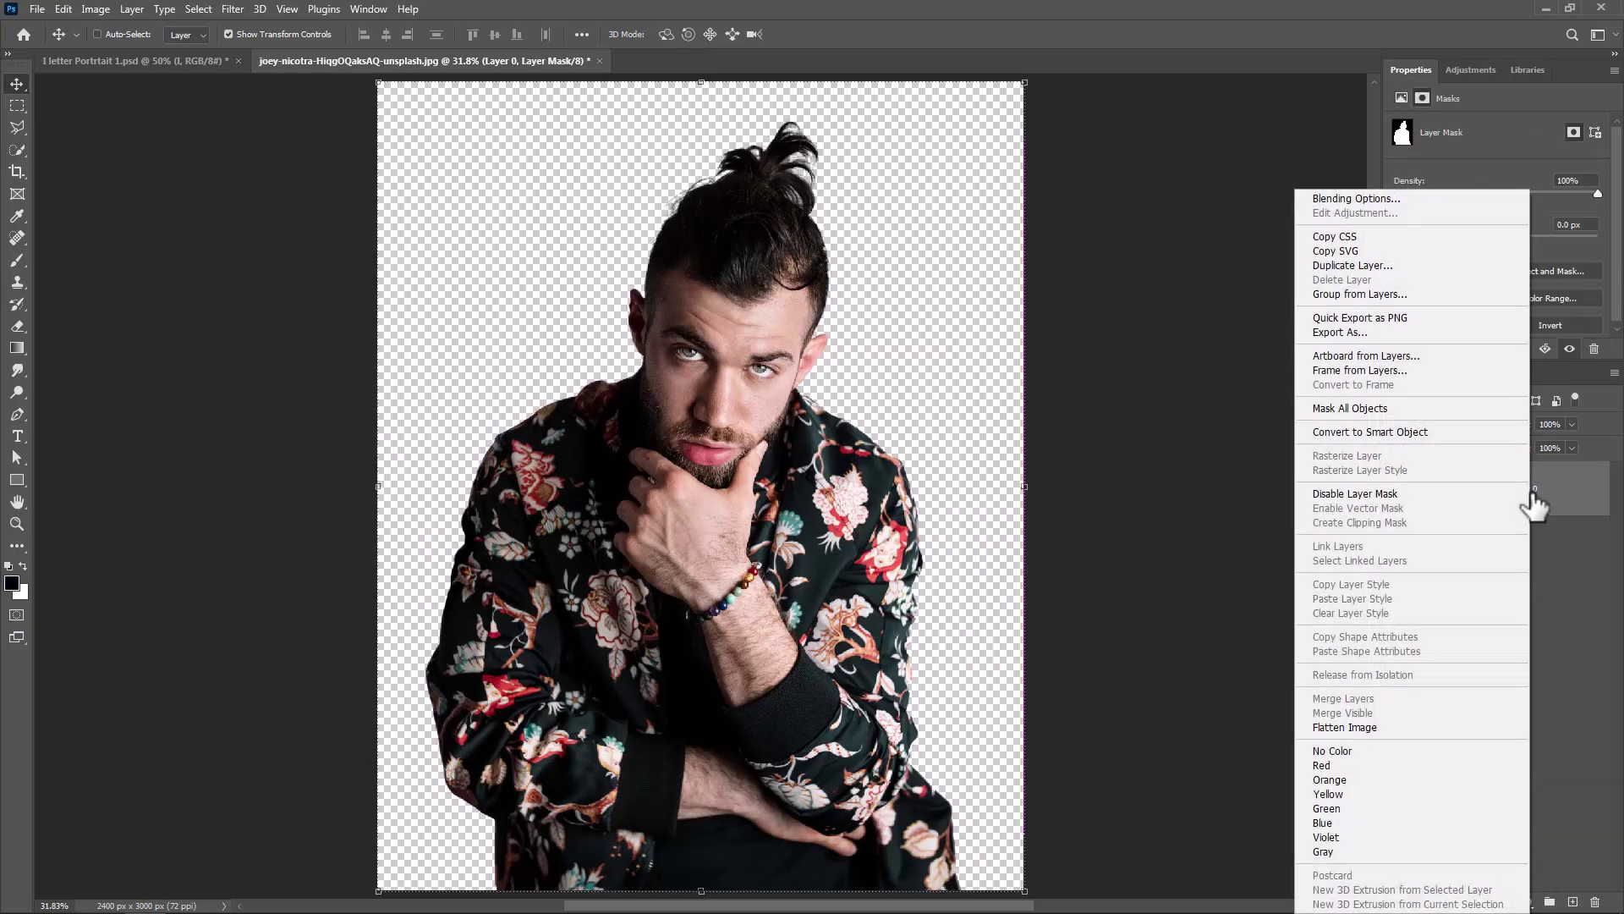
pyautogui.click(1401, 433)
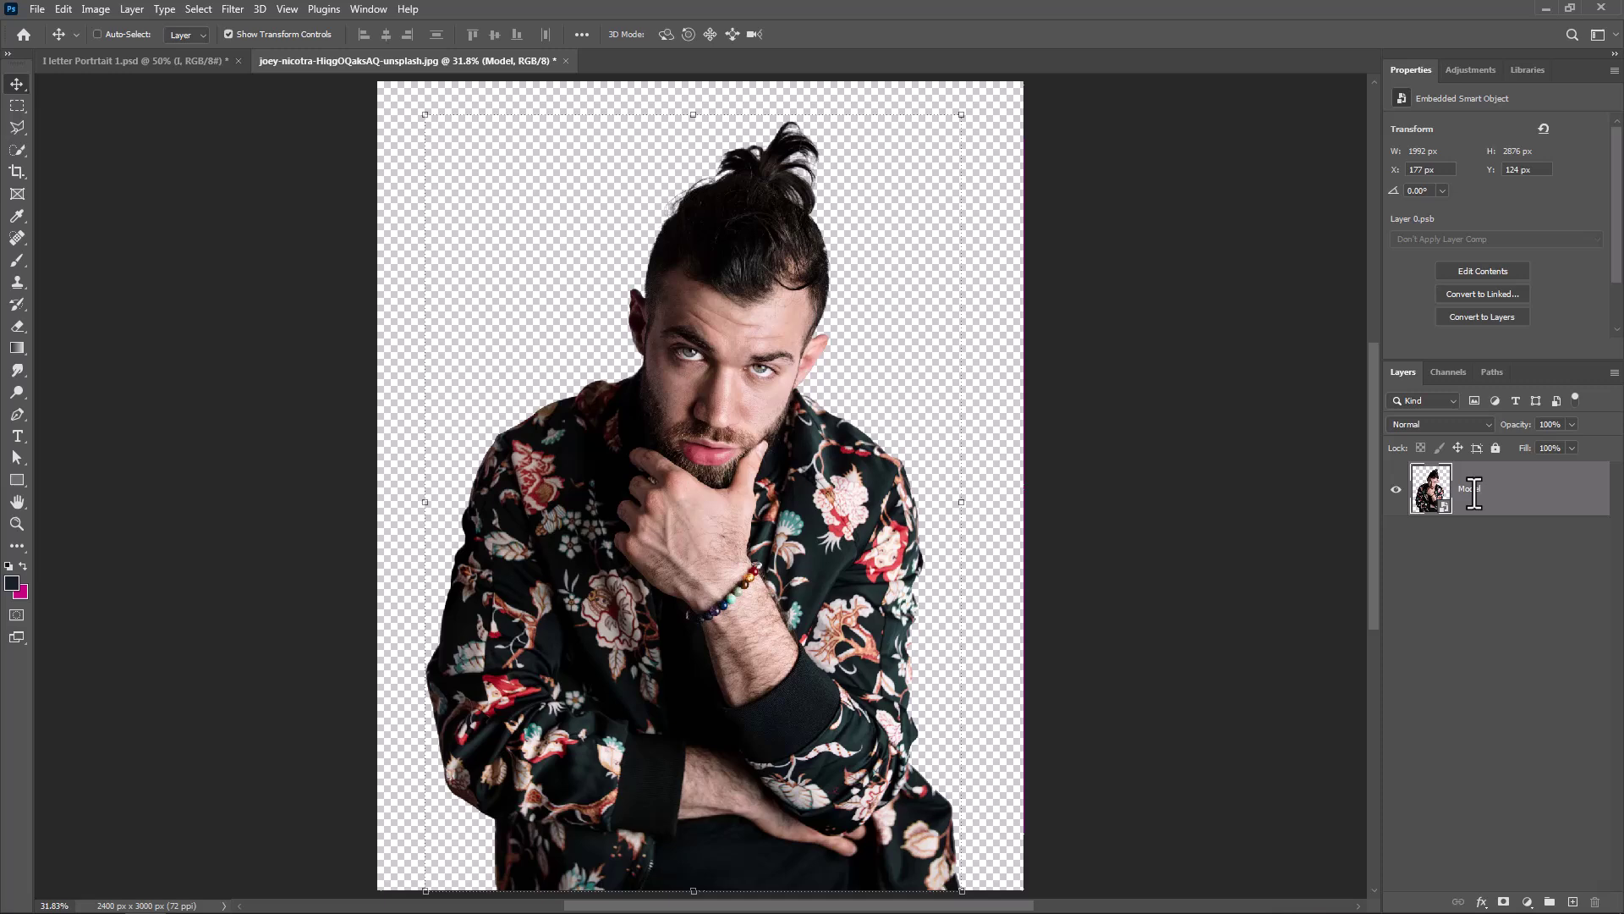
# Copy the portrait into the letter design and shrink it over the I at lowered opacity
pyautogui.moveTo(889, 538)
pyautogui.mouseDown()
pyautogui.moveTo(424, 218)
pyautogui.moveTo(721, 381)
pyautogui.mouseUp()
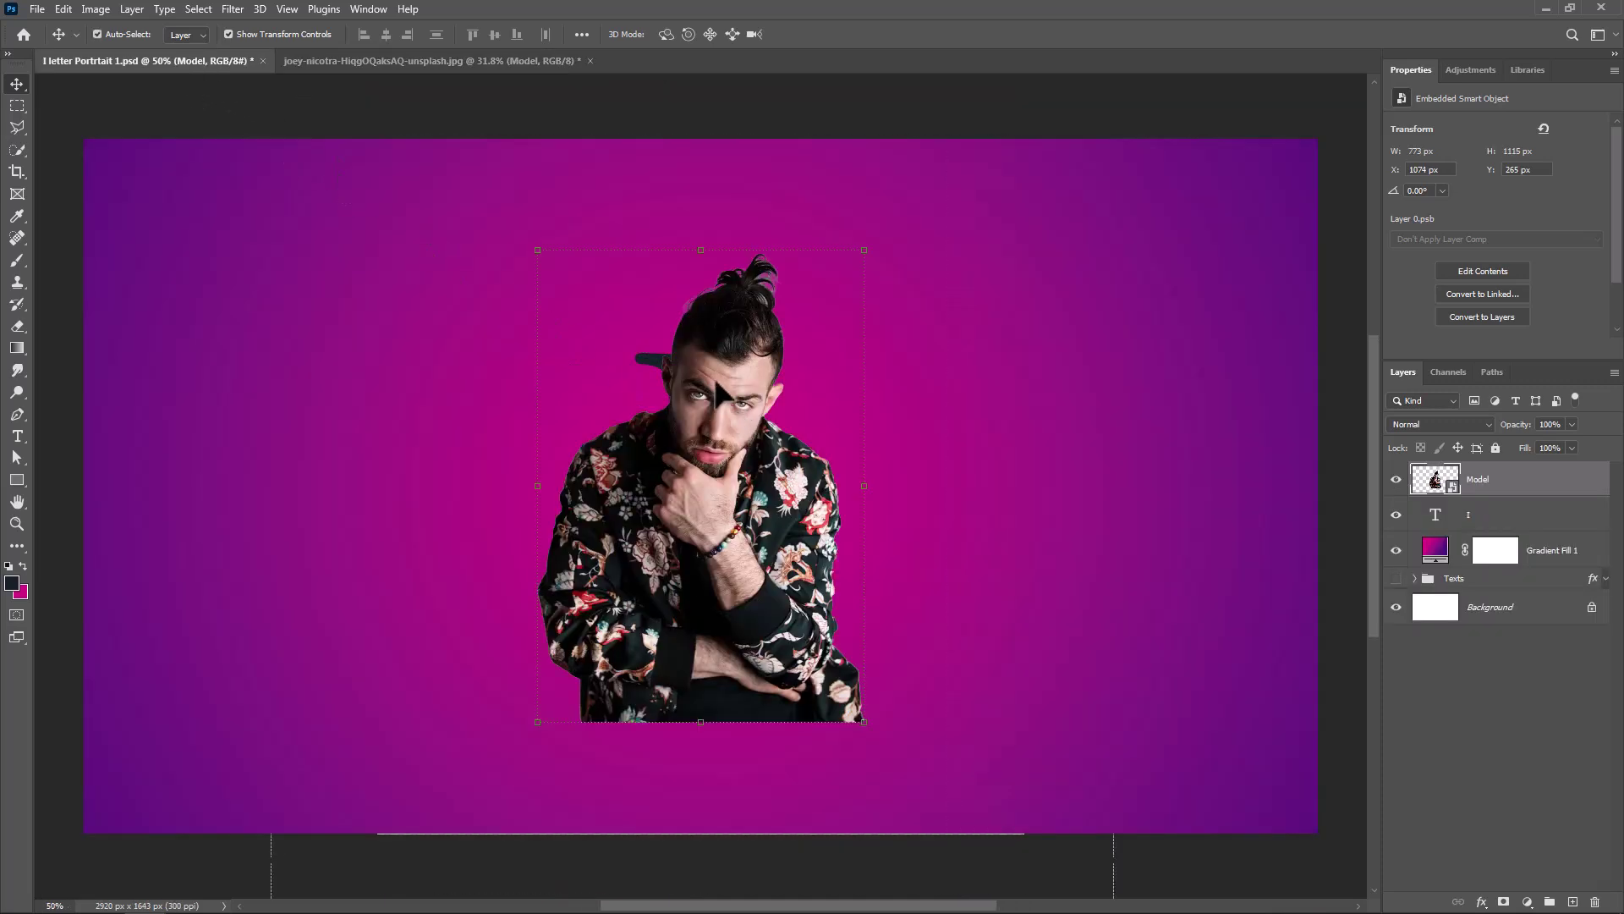
pyautogui.hotkey('ctrl', 't')
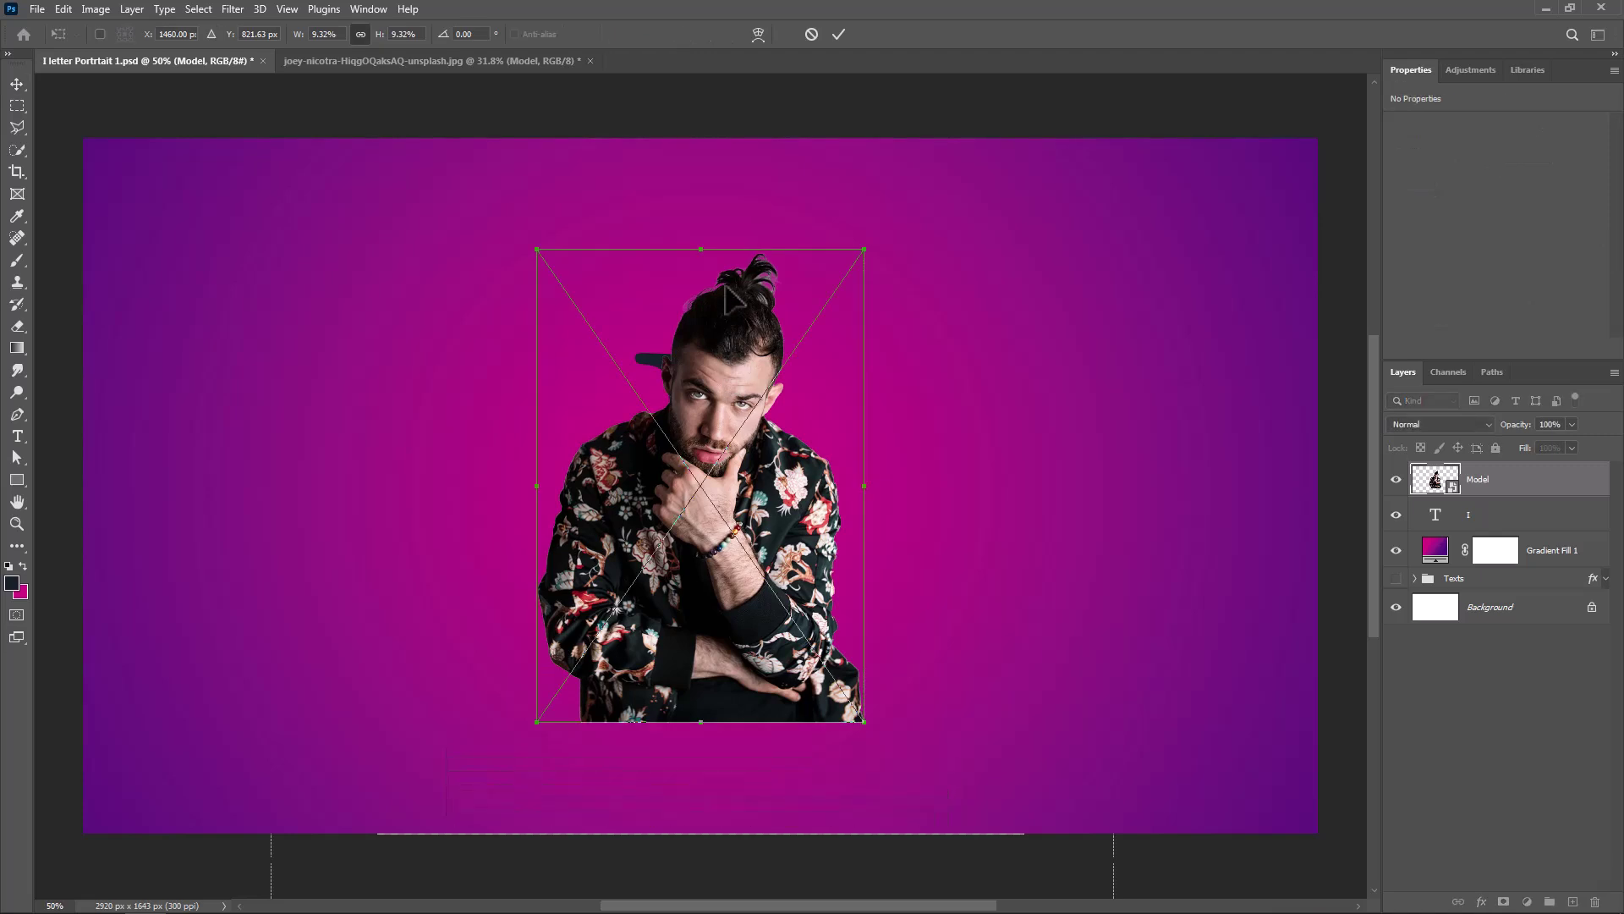
pyautogui.moveTo(1514, 435); pyautogui.dragTo(1503, 435)
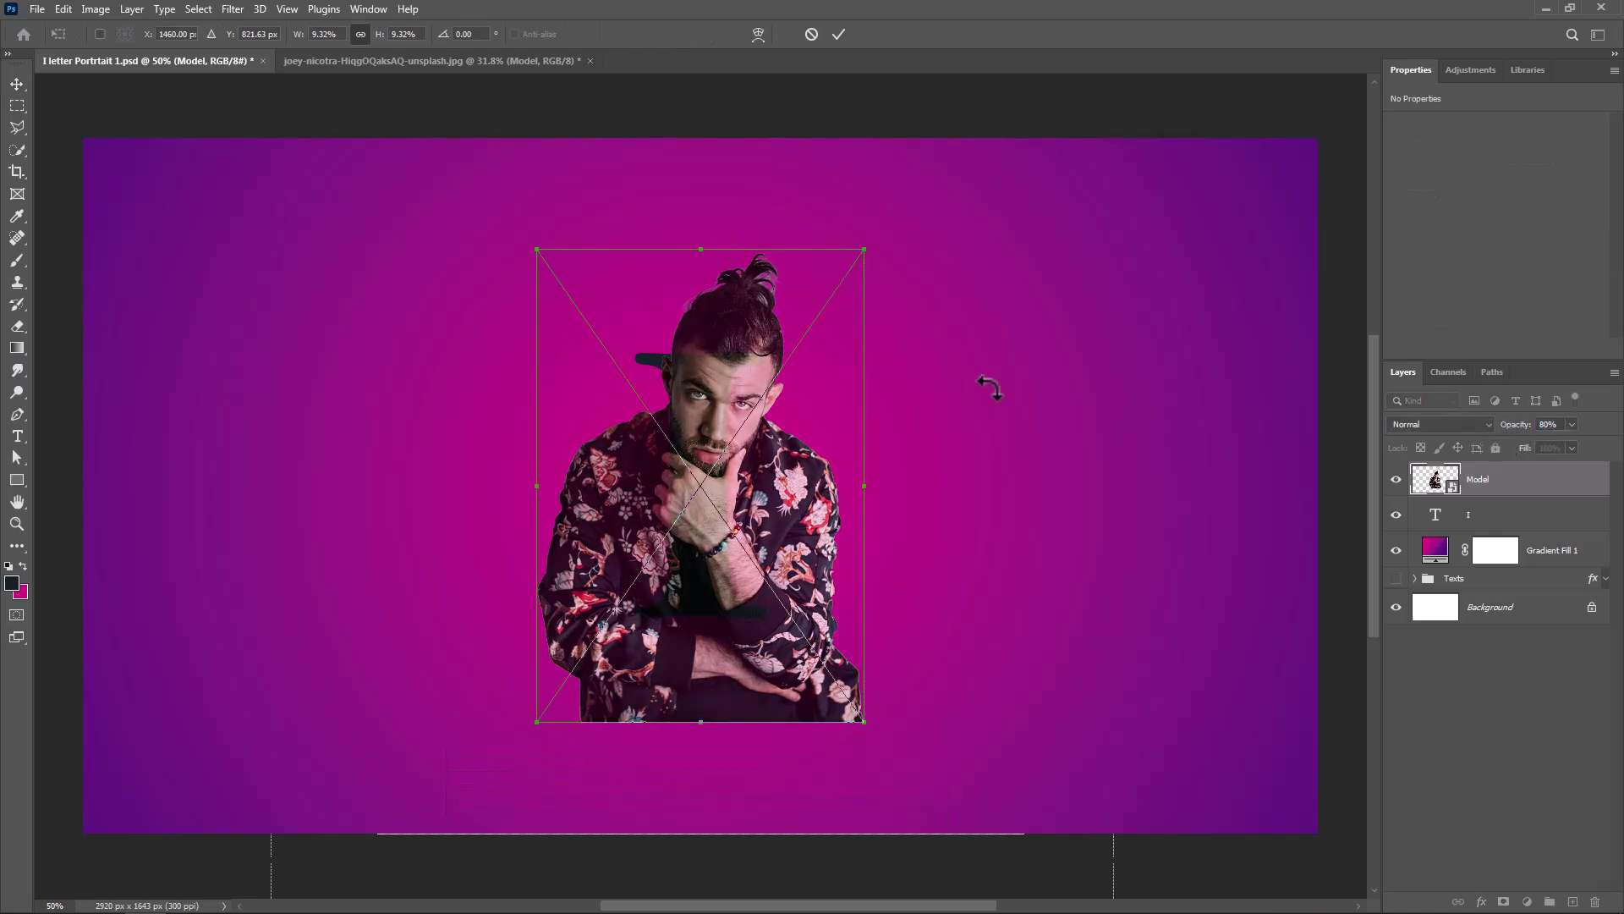
pyautogui.moveTo(719, 248)
pyautogui.mouseDown()
pyautogui.moveTo(720, 467)
pyautogui.moveTo(718, 428)
pyautogui.mouseUp()
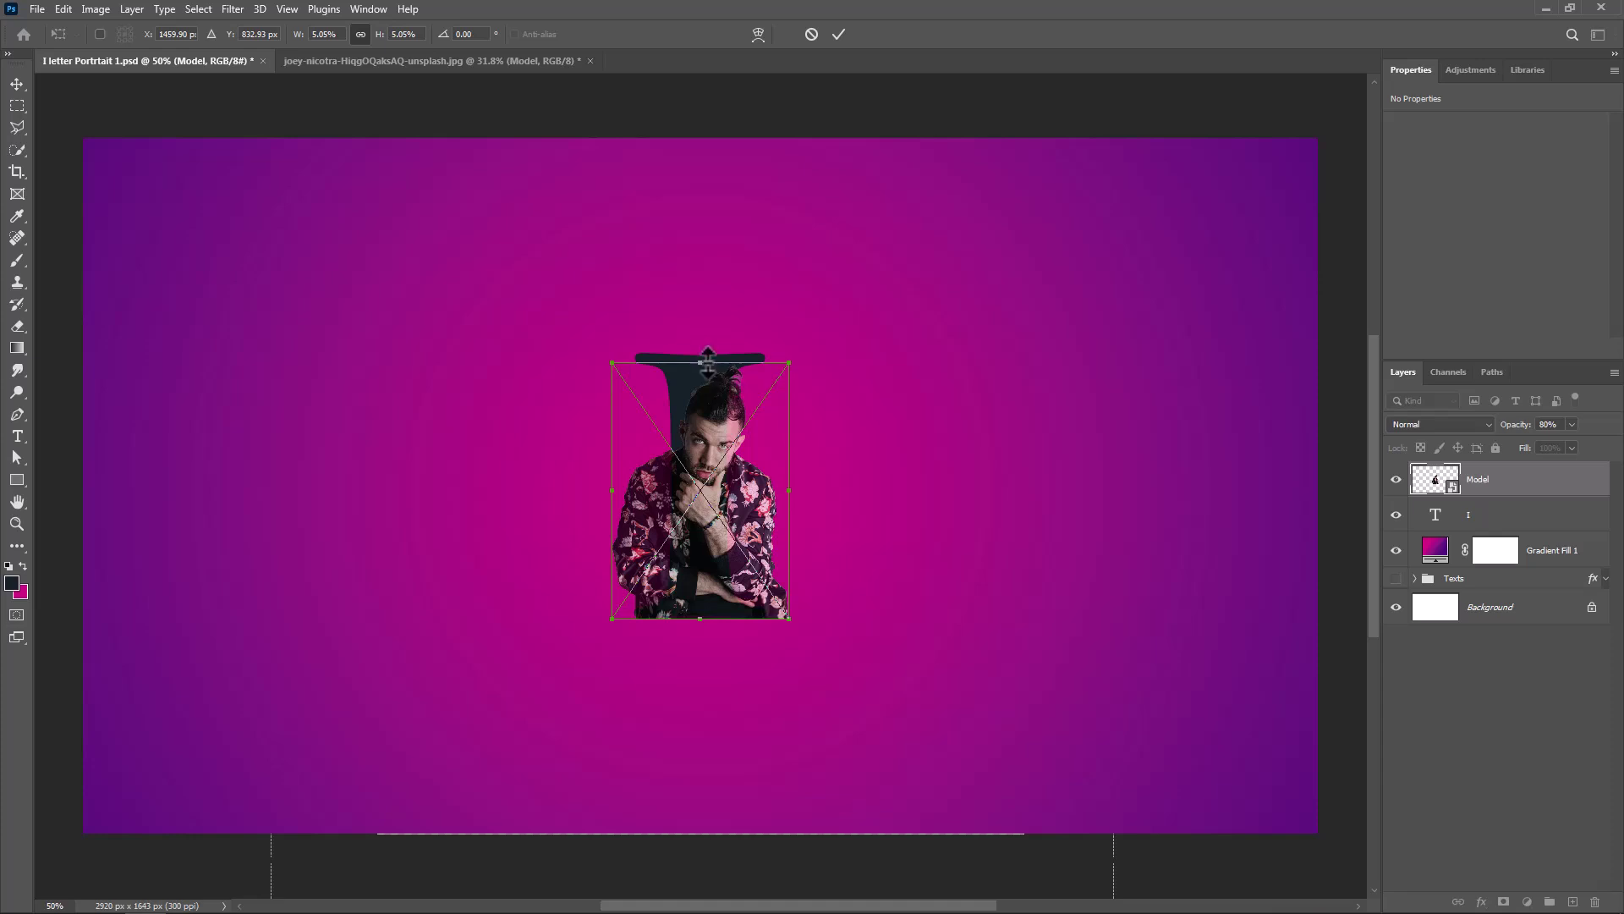
# Fine-tune the portrait's size and position, commit it, and restore 100% opacity
pyautogui.moveTo(707, 361); pyautogui.dragTo(706, 369)
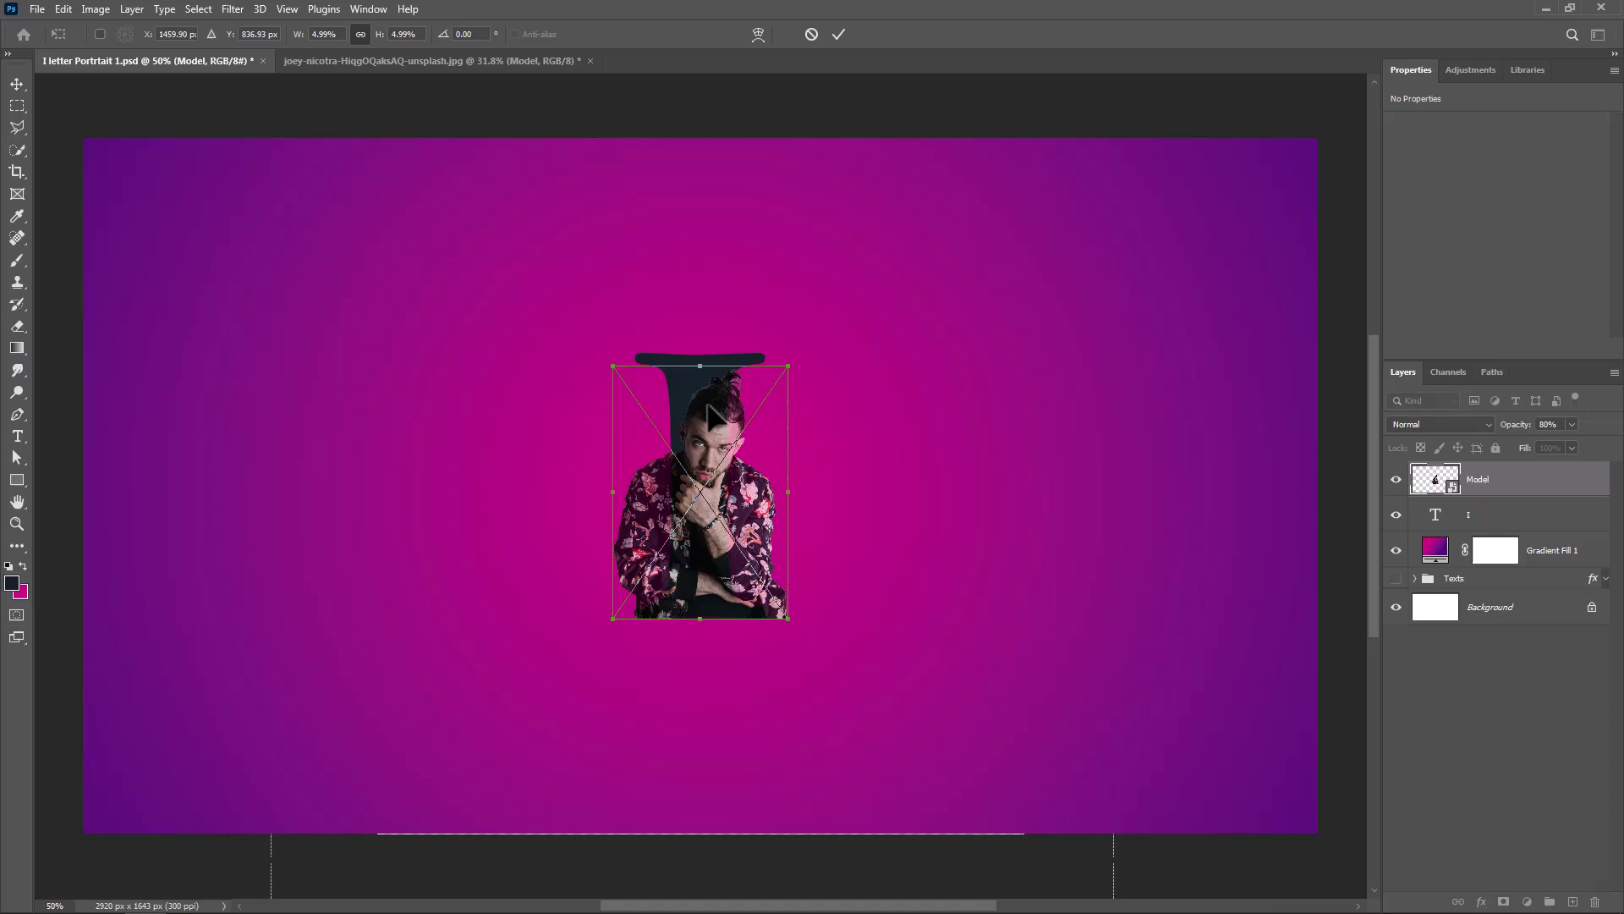
pyautogui.press('Right')
pyautogui.press('Right')
pyautogui.press('Left')
pyautogui.press('Left')
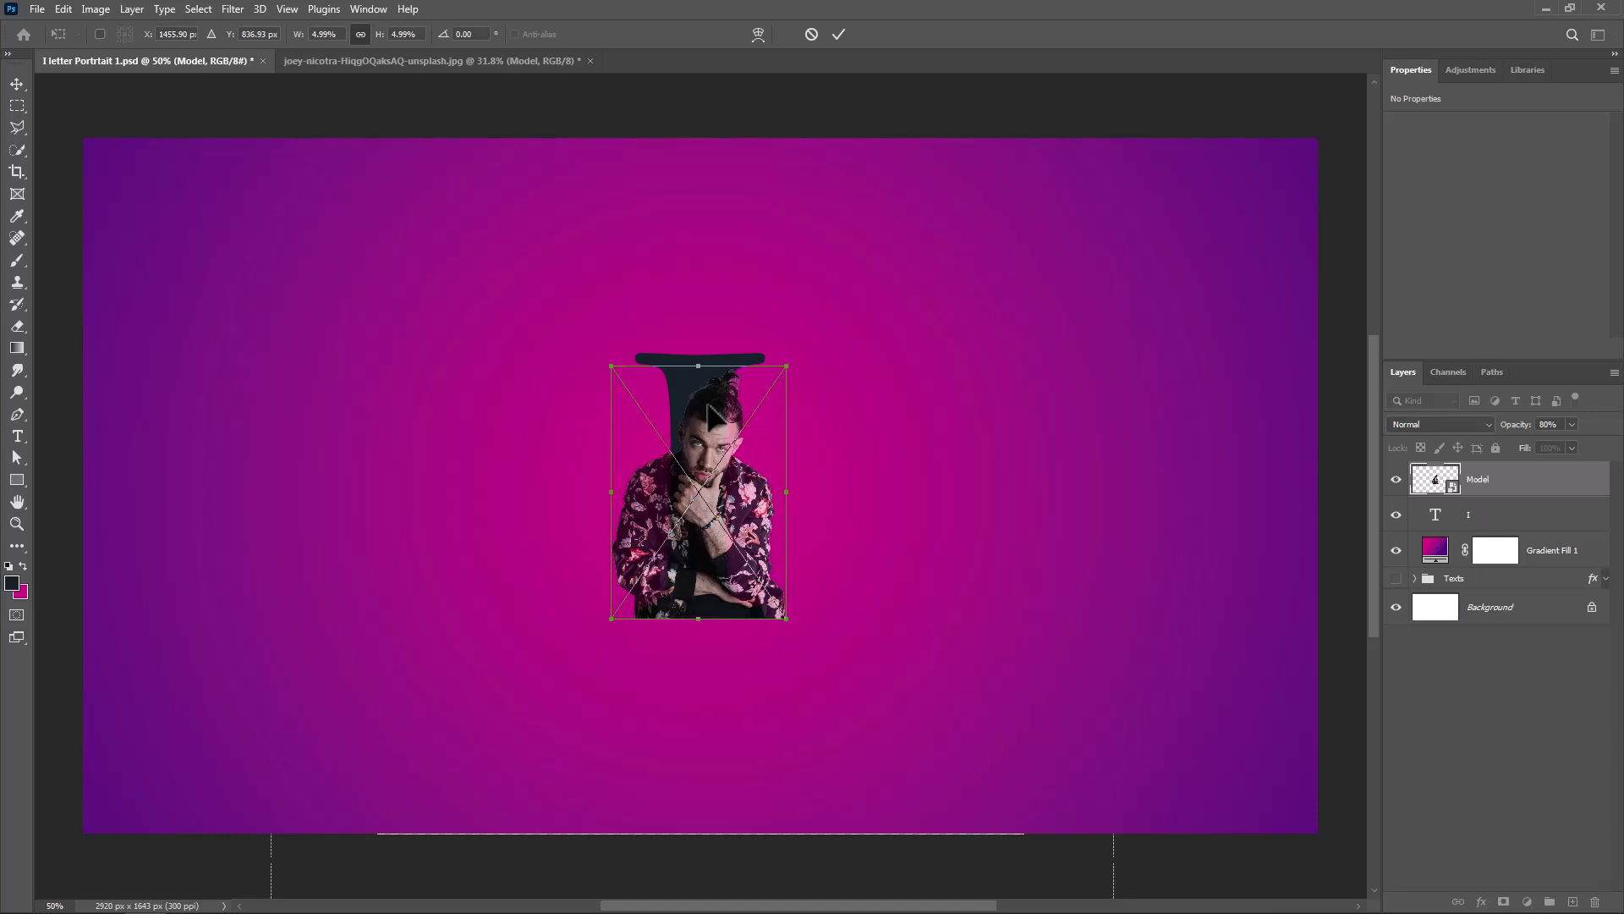
pyautogui.press('Left')
pyautogui.press('Left')
pyautogui.click(839, 35)
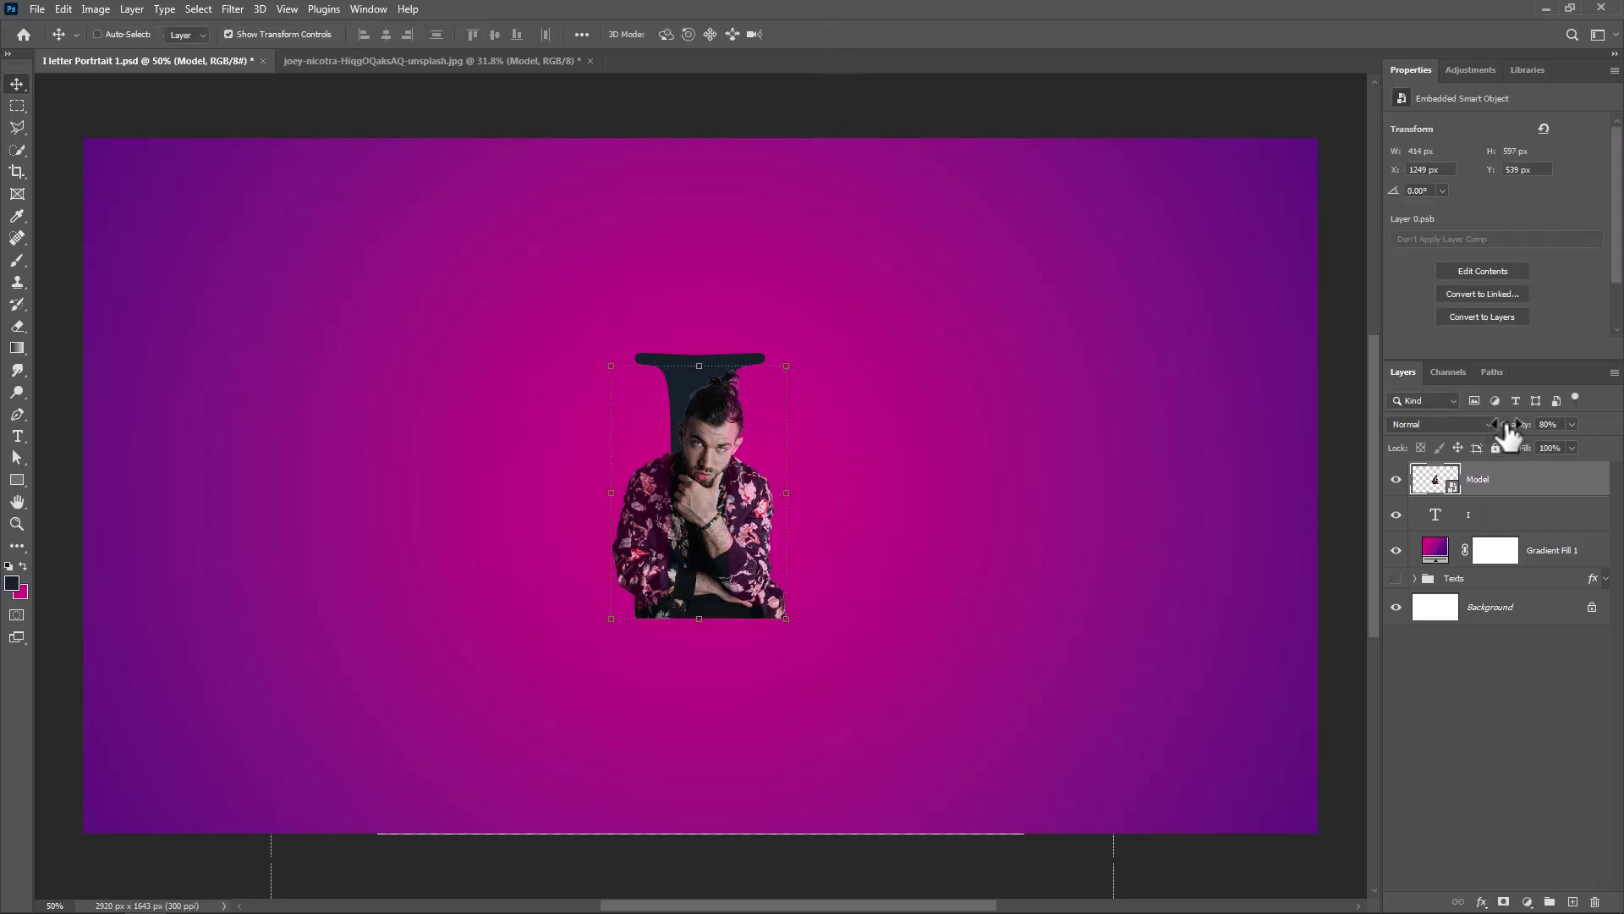
pyautogui.moveTo(1509, 435); pyautogui.dragTo(1568, 434)
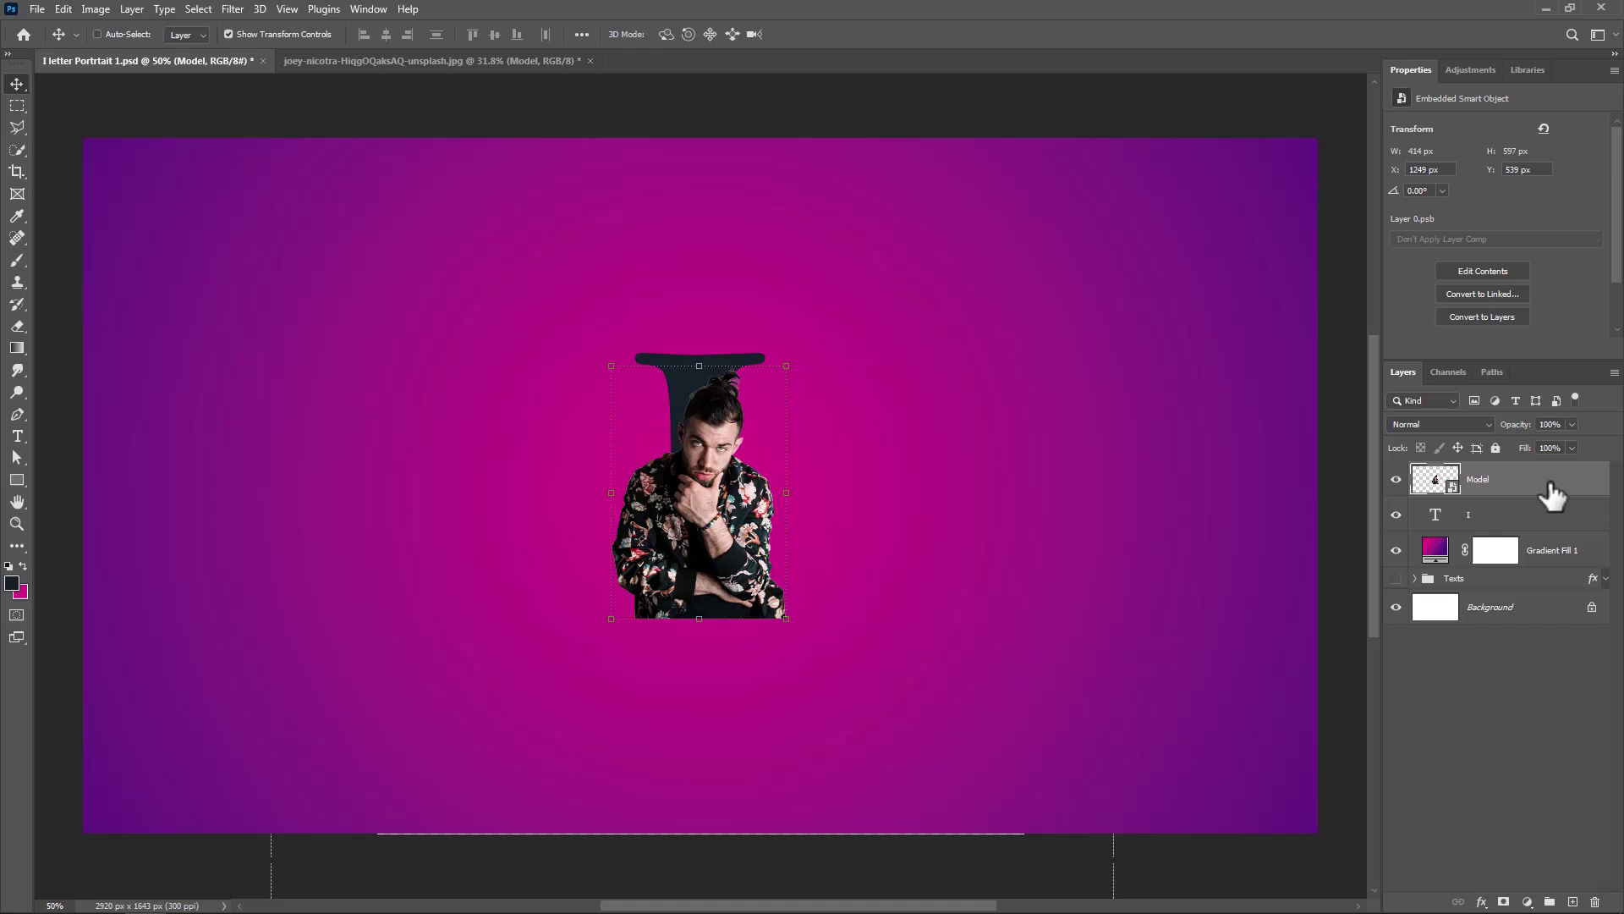
pyautogui.rightClick(1551, 496)
# Clip the portrait into the I, then duplicate it and mask the copy
pyautogui.click(1400, 561)
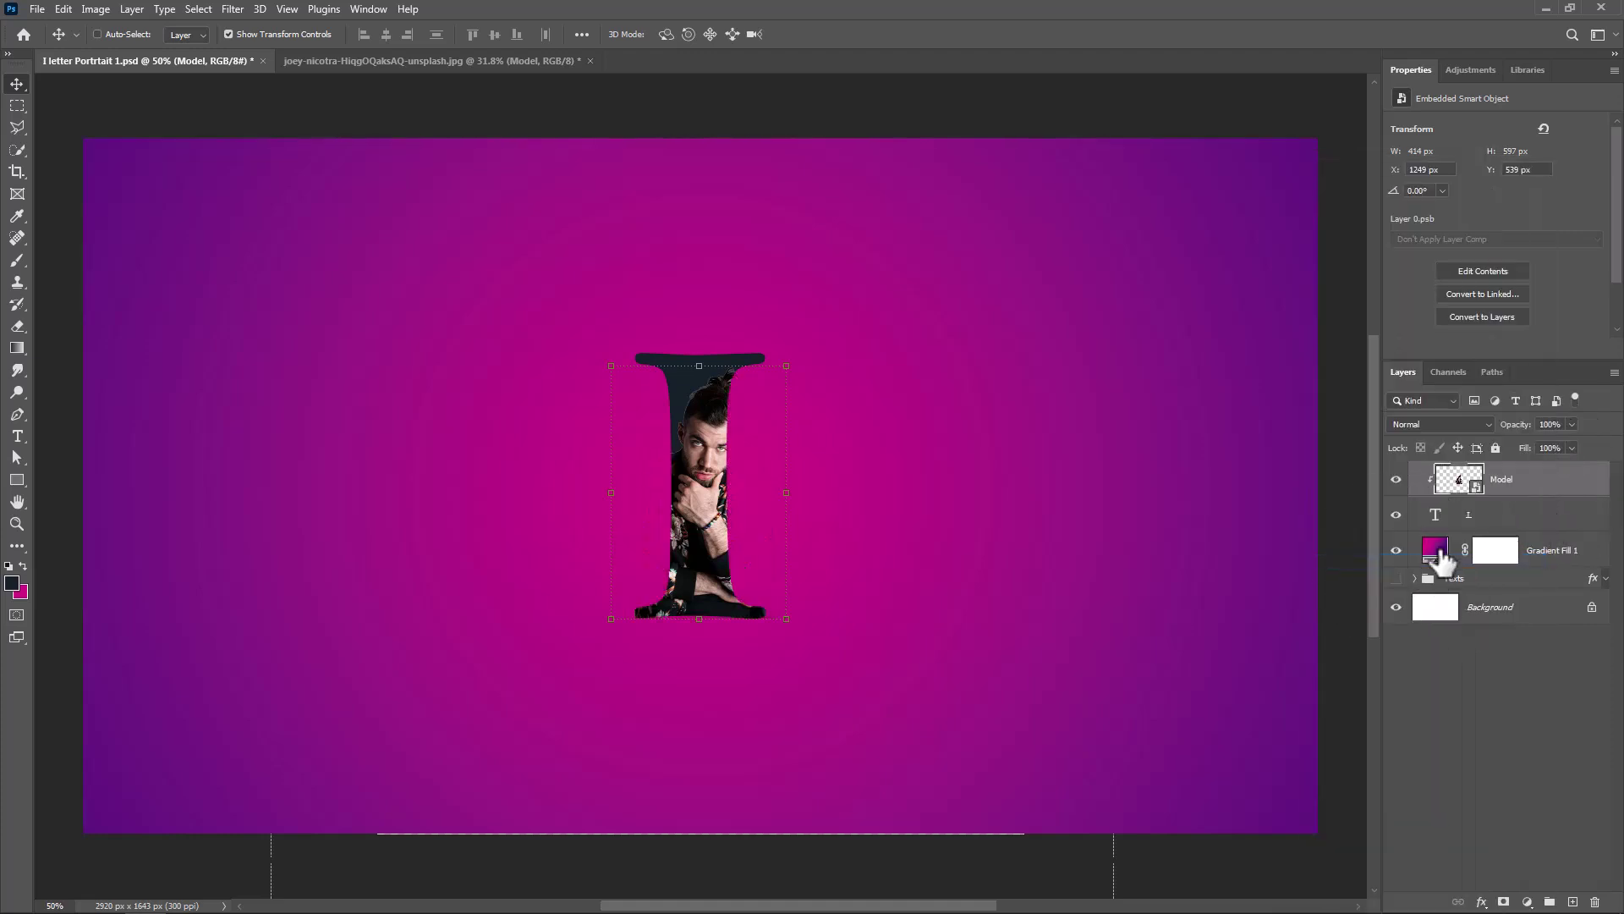
pyautogui.hotkey('ctrl', 'j')
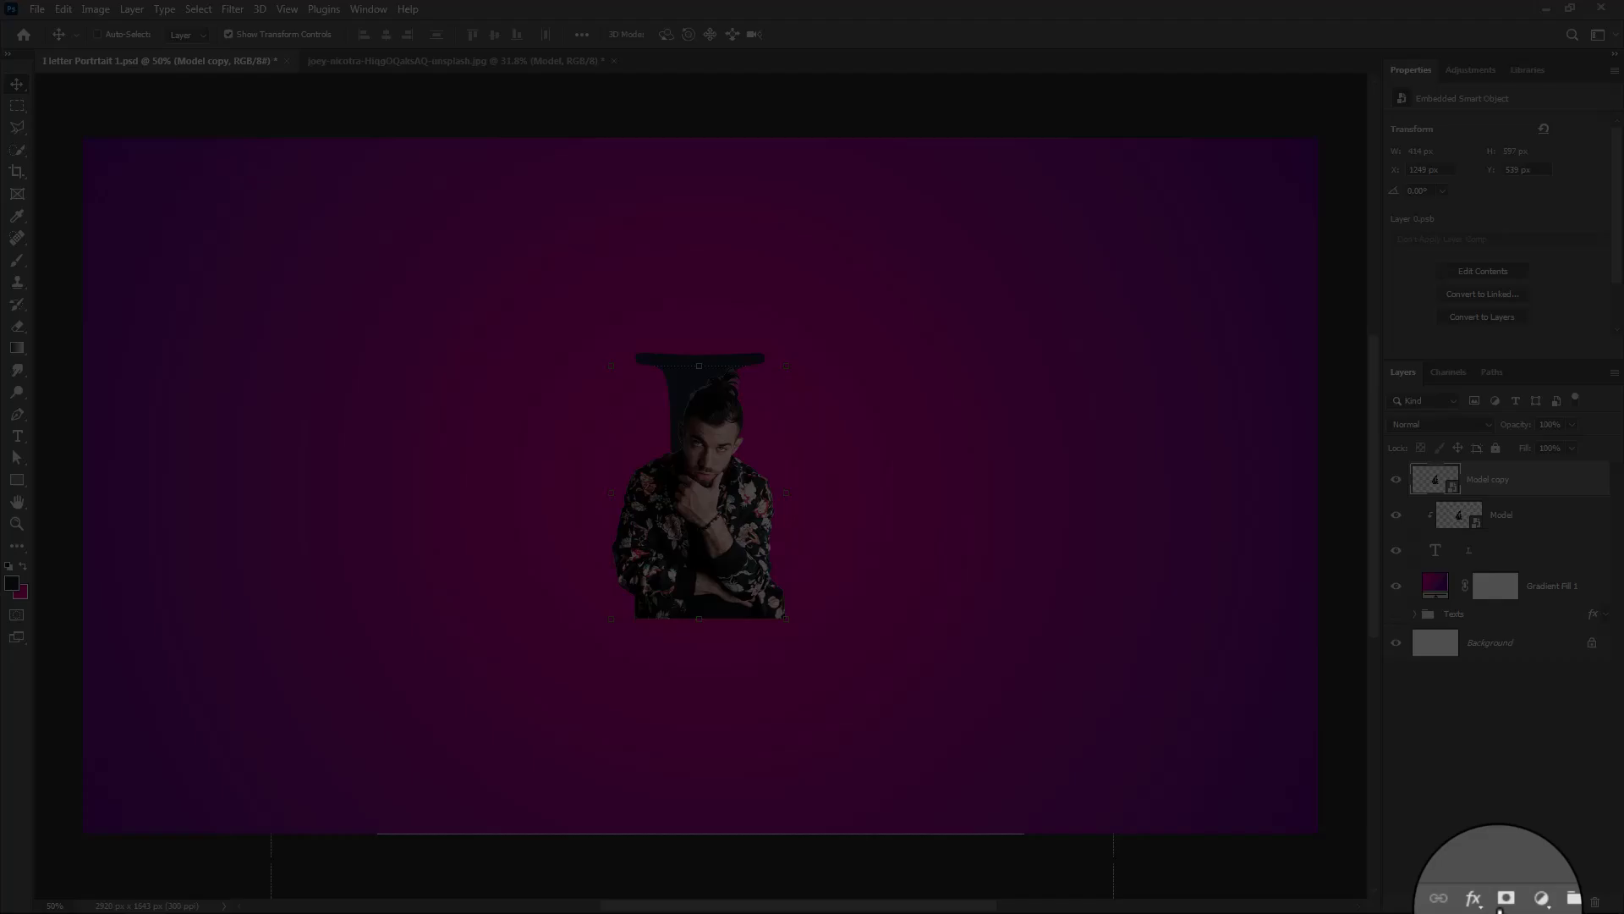
pyautogui.click(1504, 901)
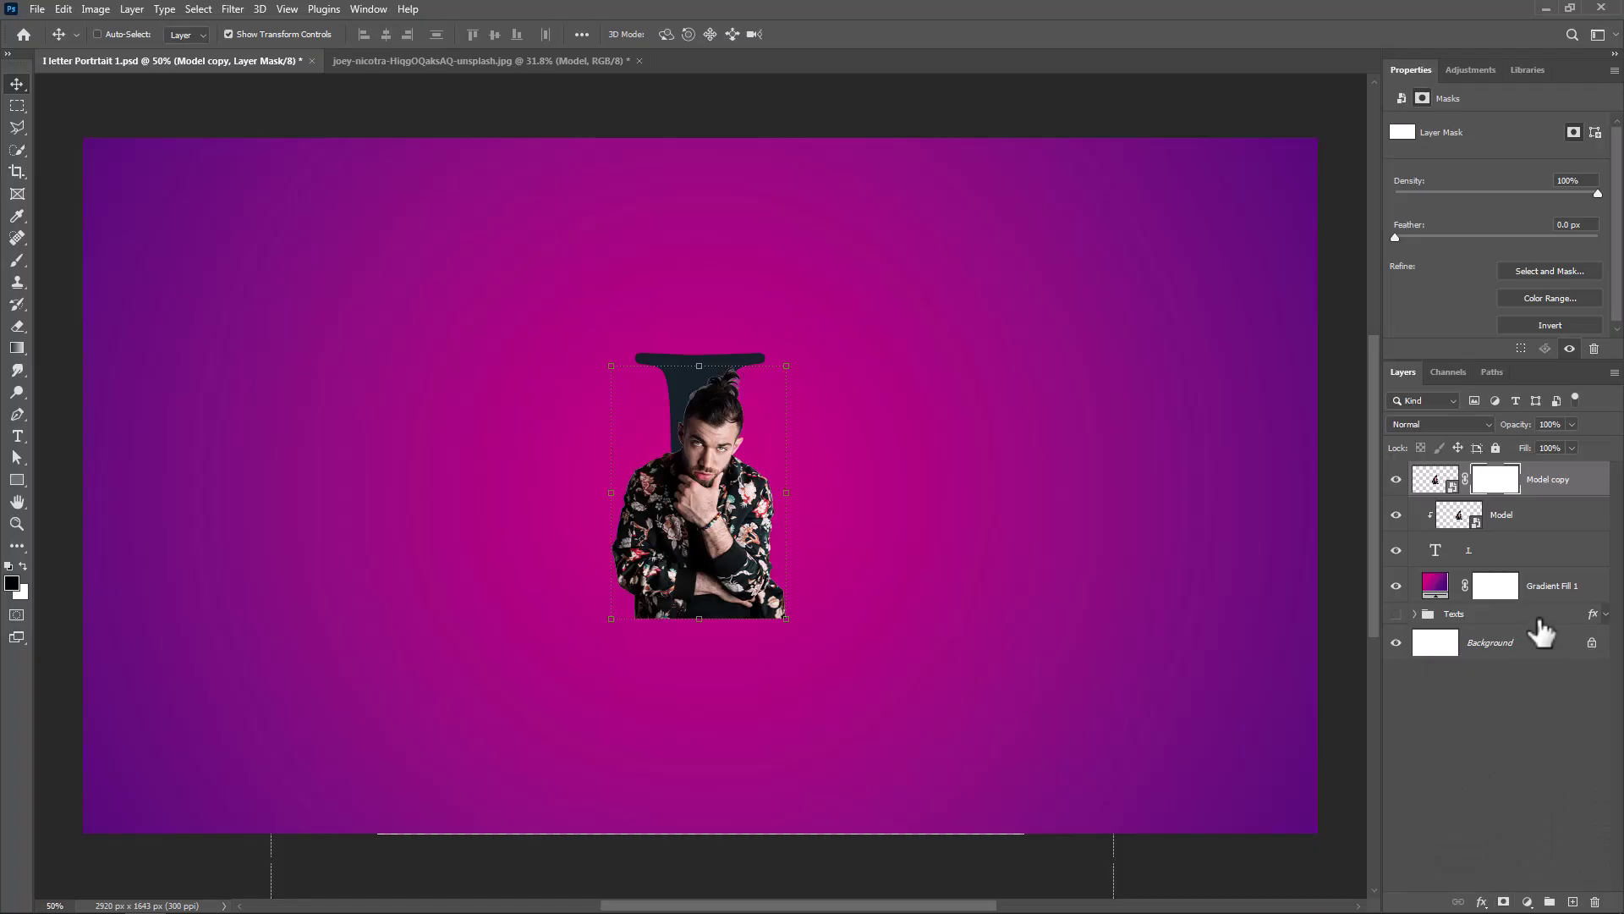
# Load the letter I's shape as a selection and invert it on the copy's mask
pyautogui.rightClick(1436, 555)
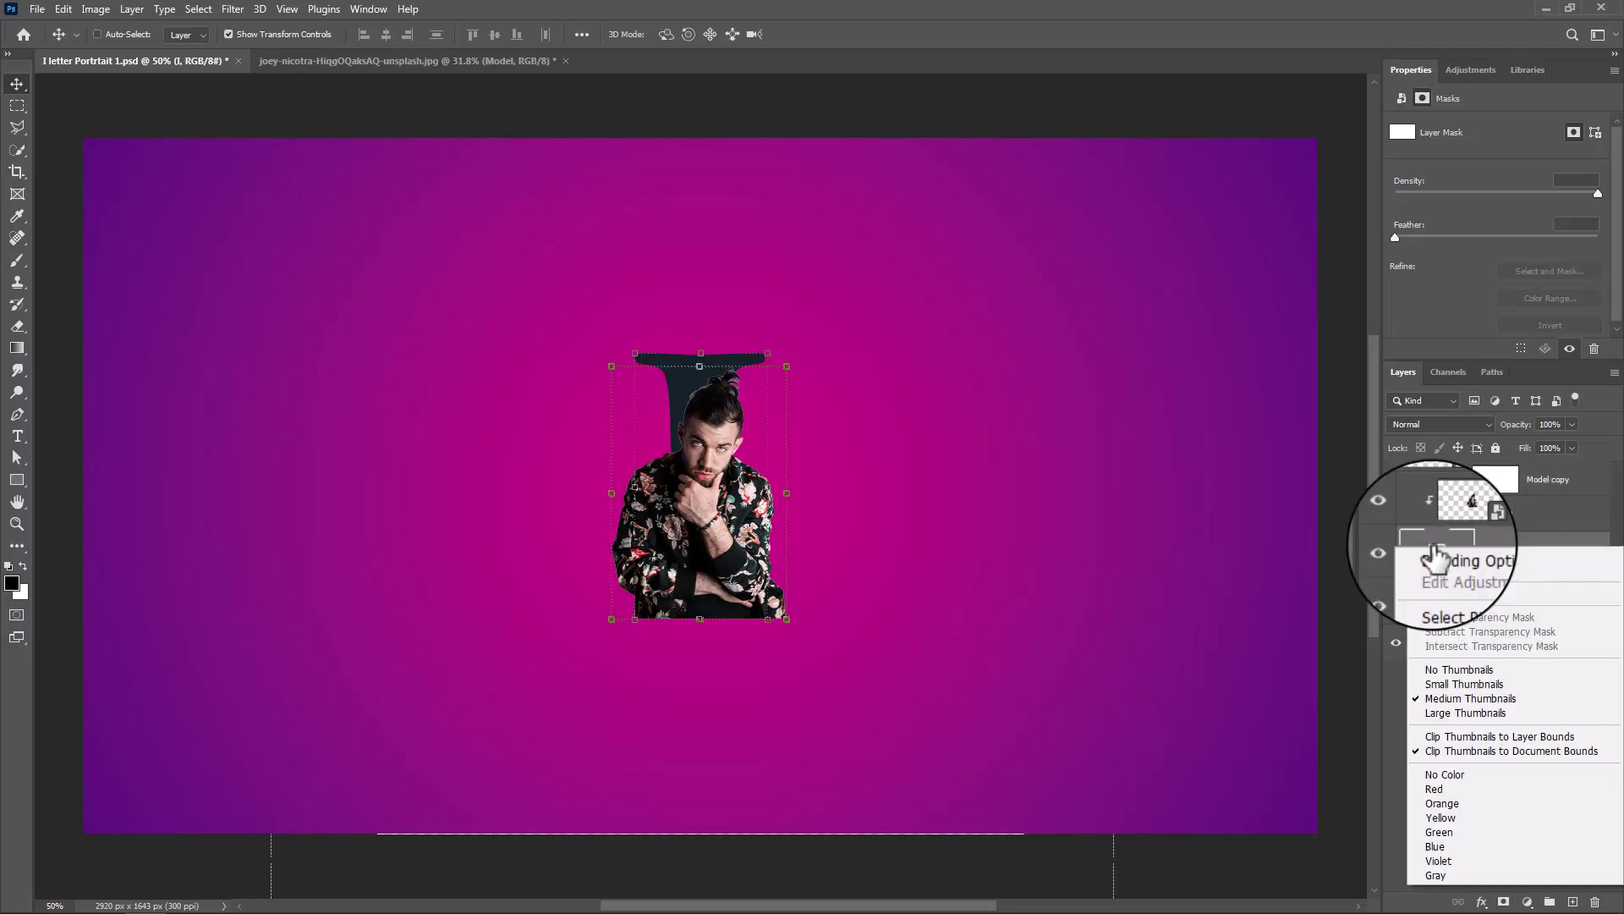
pyautogui.click(1433, 591)
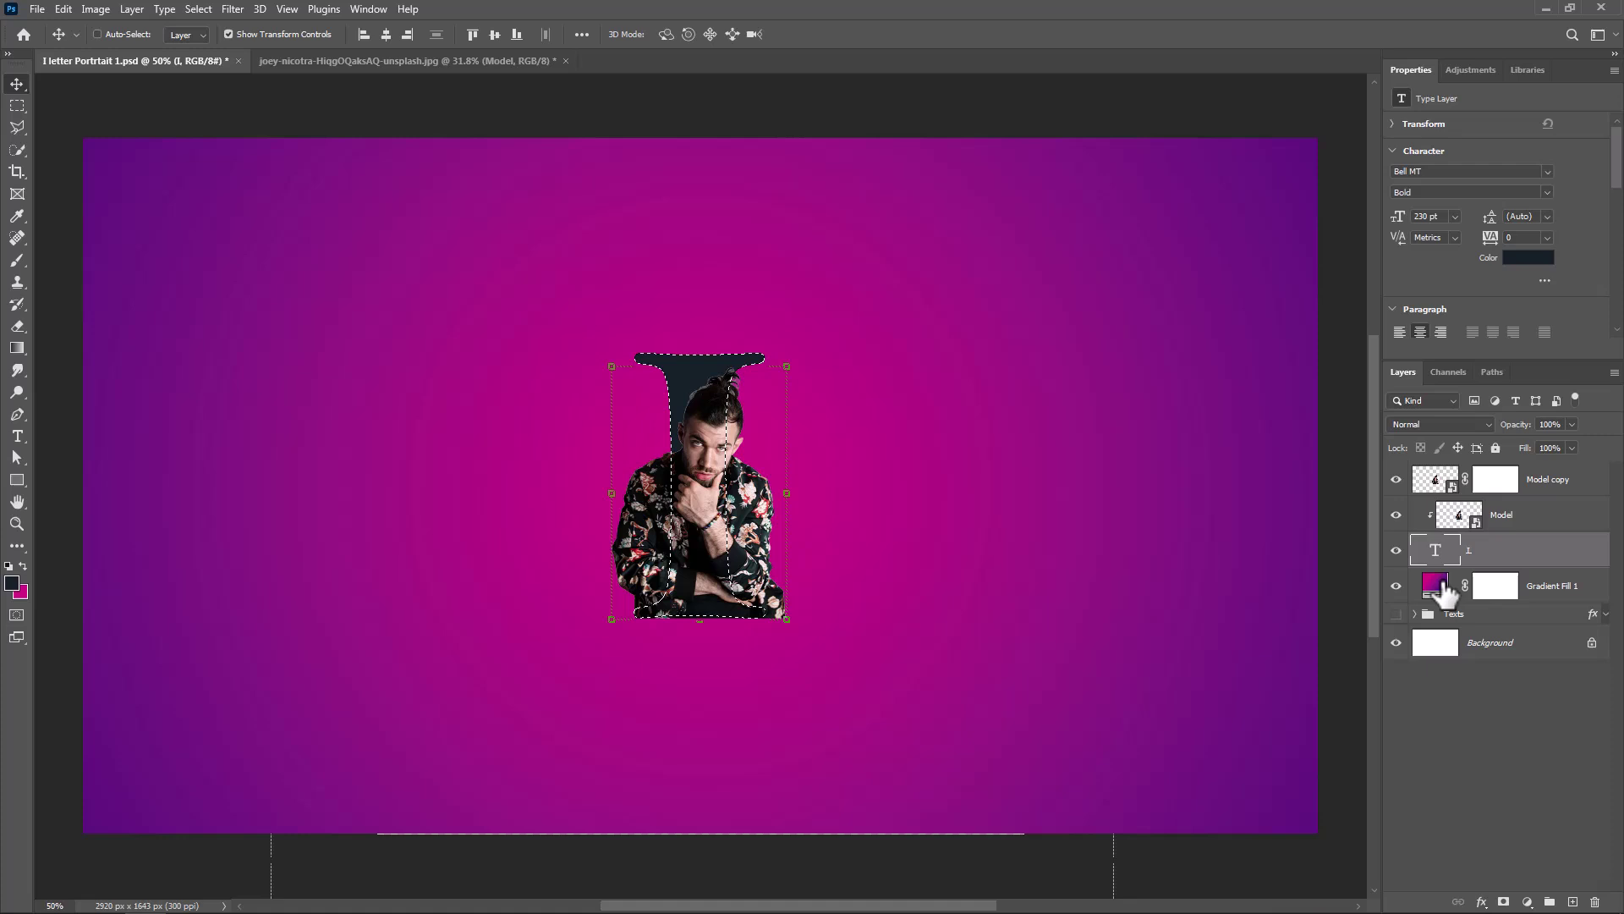
pyautogui.click(1497, 481)
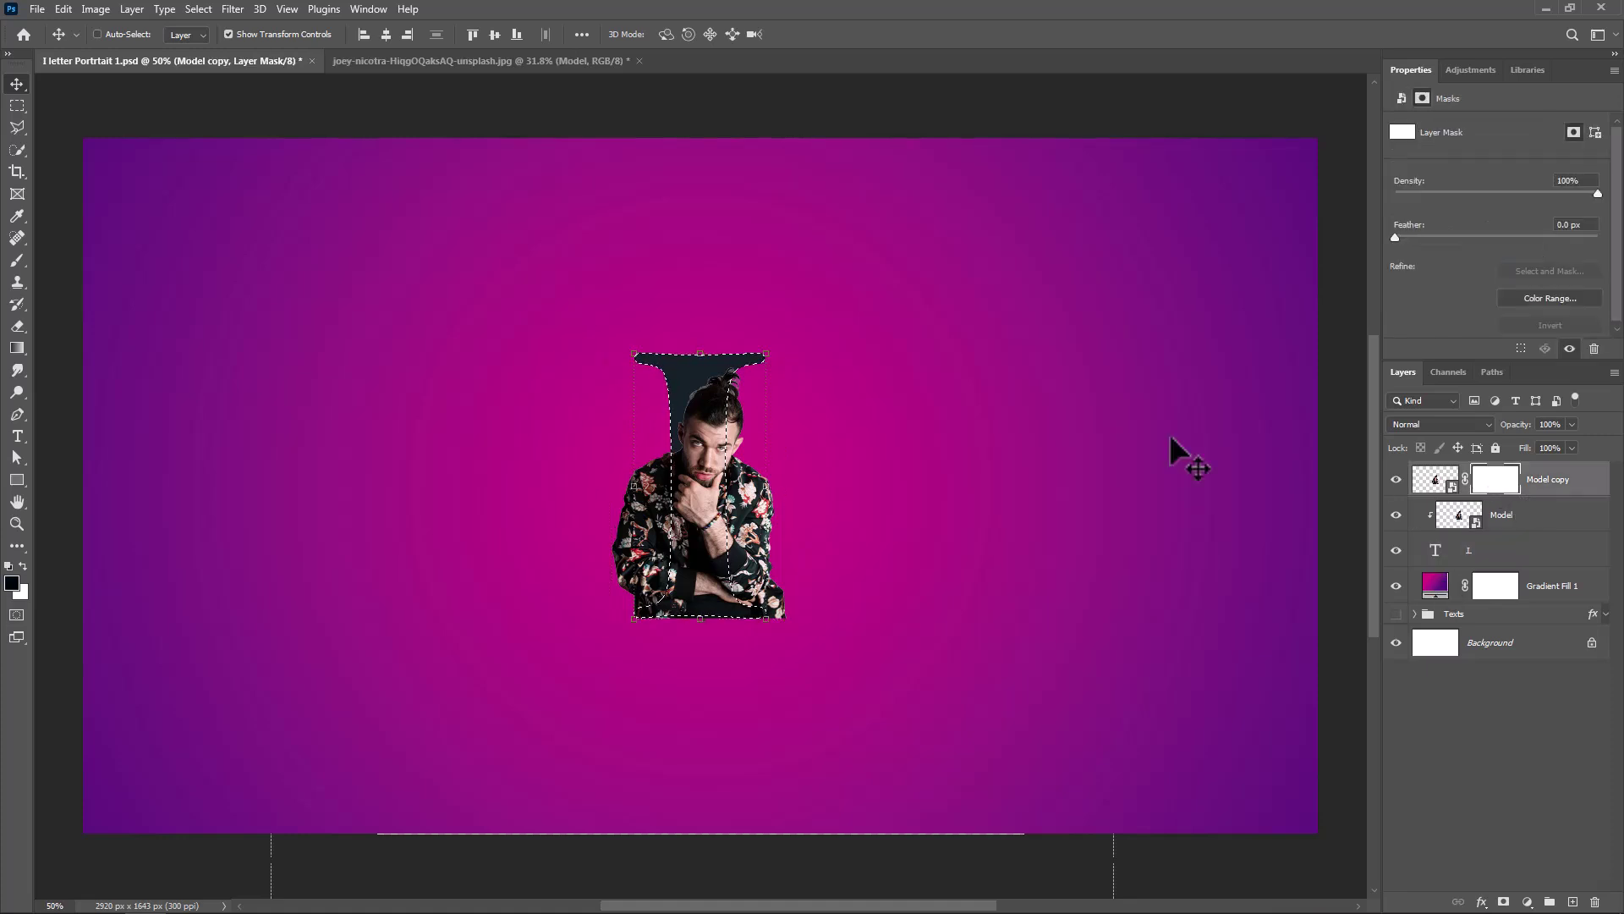
pyautogui.click(191, 8)
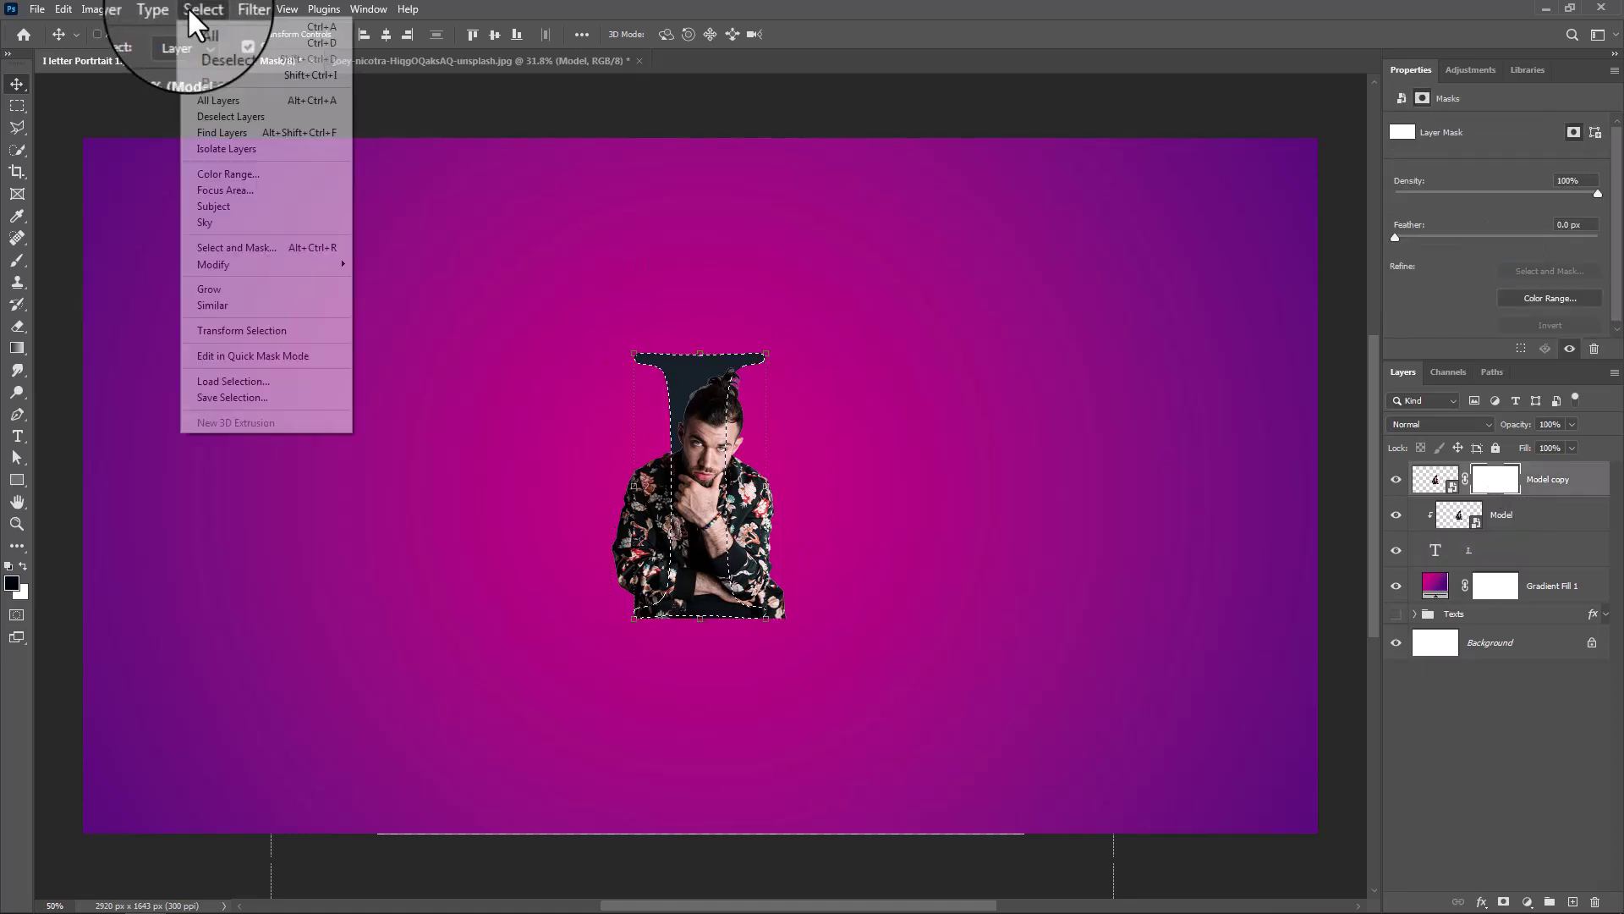
pyautogui.click(222, 78)
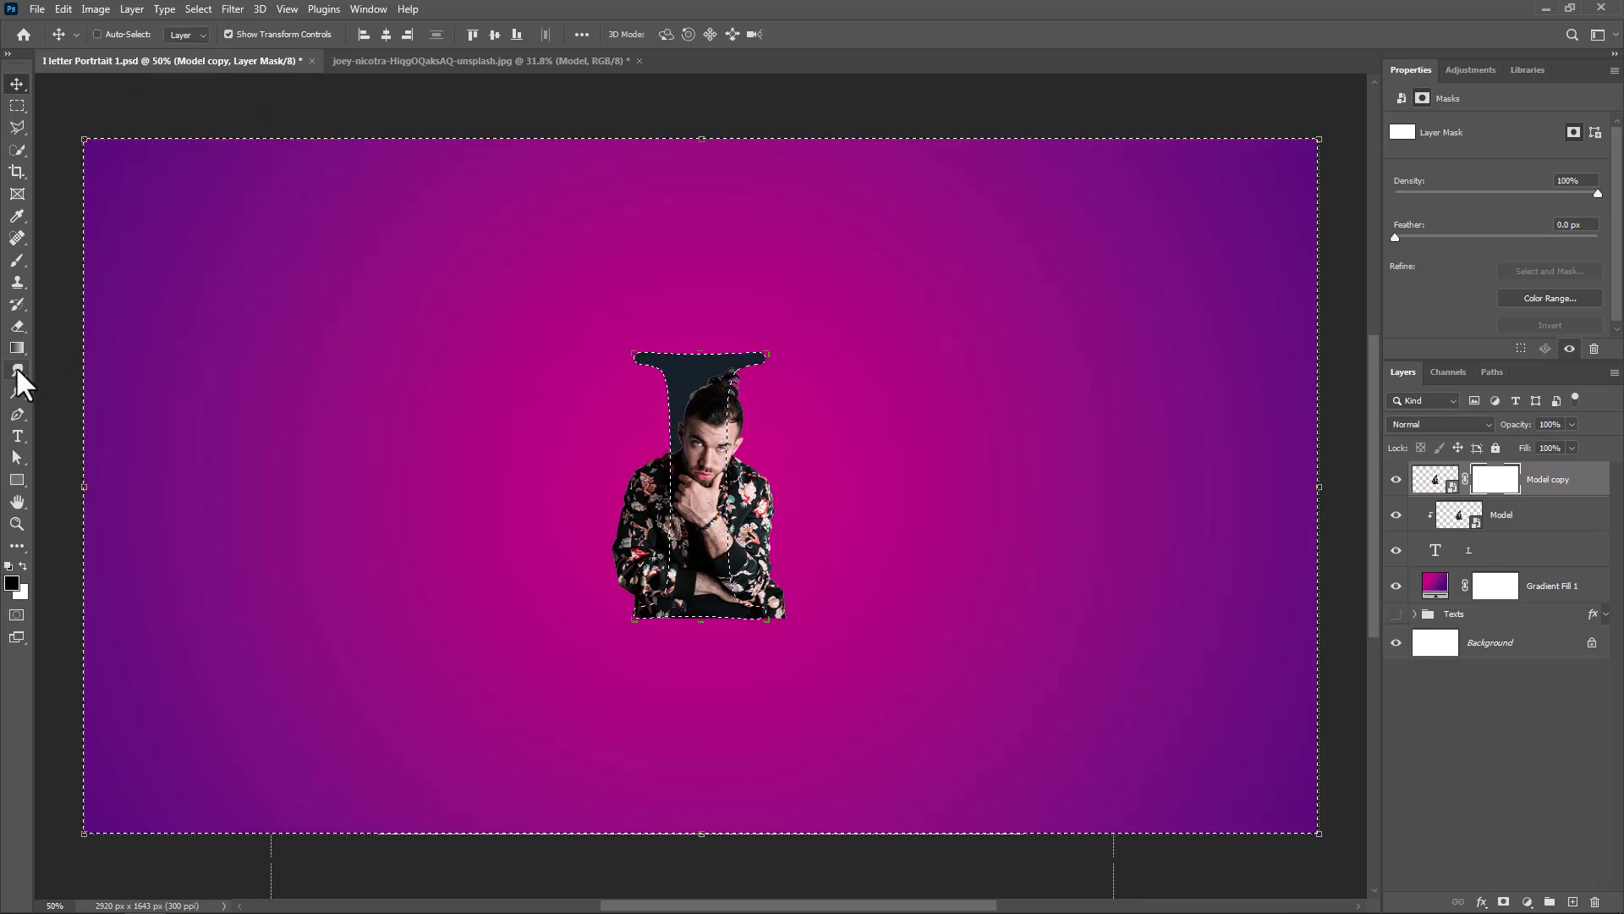
# Paint black with a Hard Round brush on the copy's mask outside the letter, then deselect
pyautogui.click(15, 259)
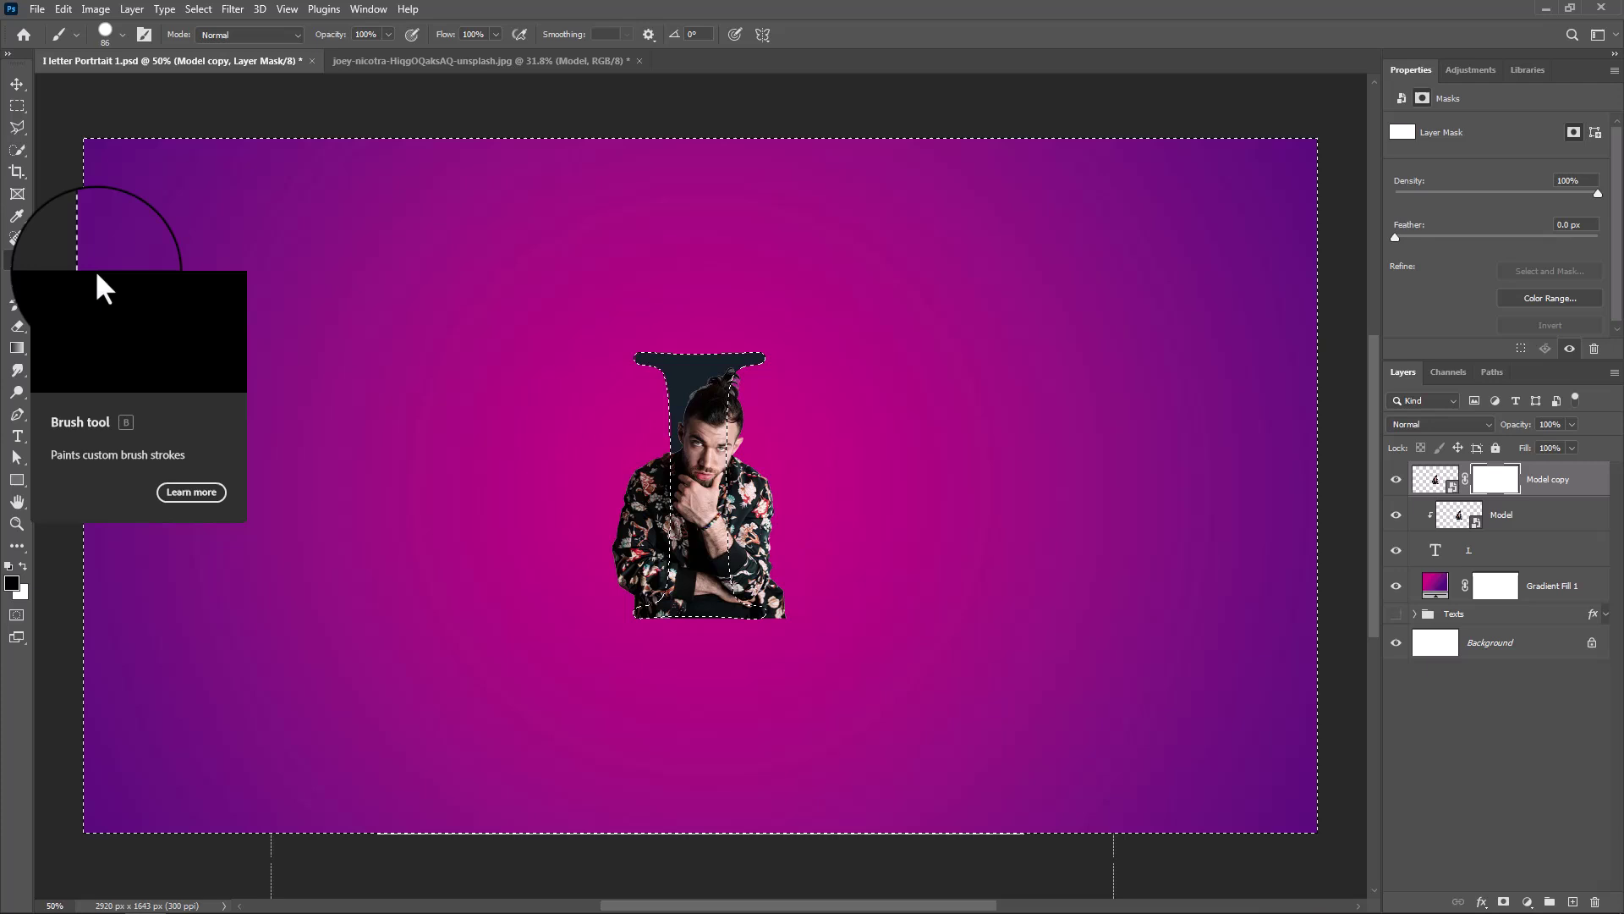
pyautogui.rightClick(759, 542)
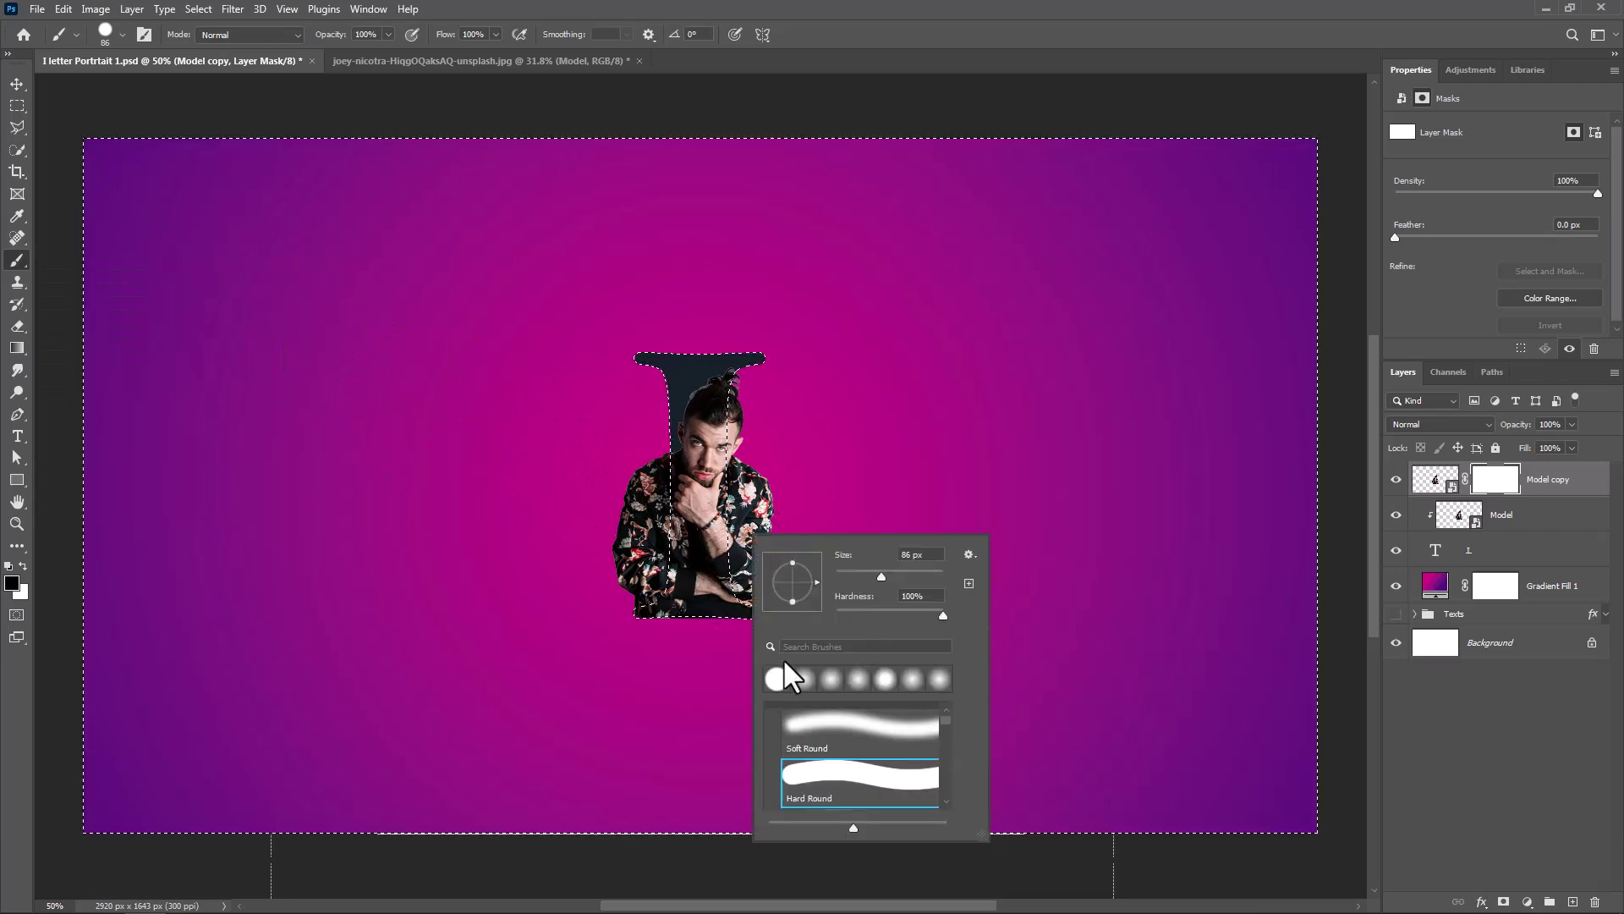
pyautogui.doubleClick(833, 781)
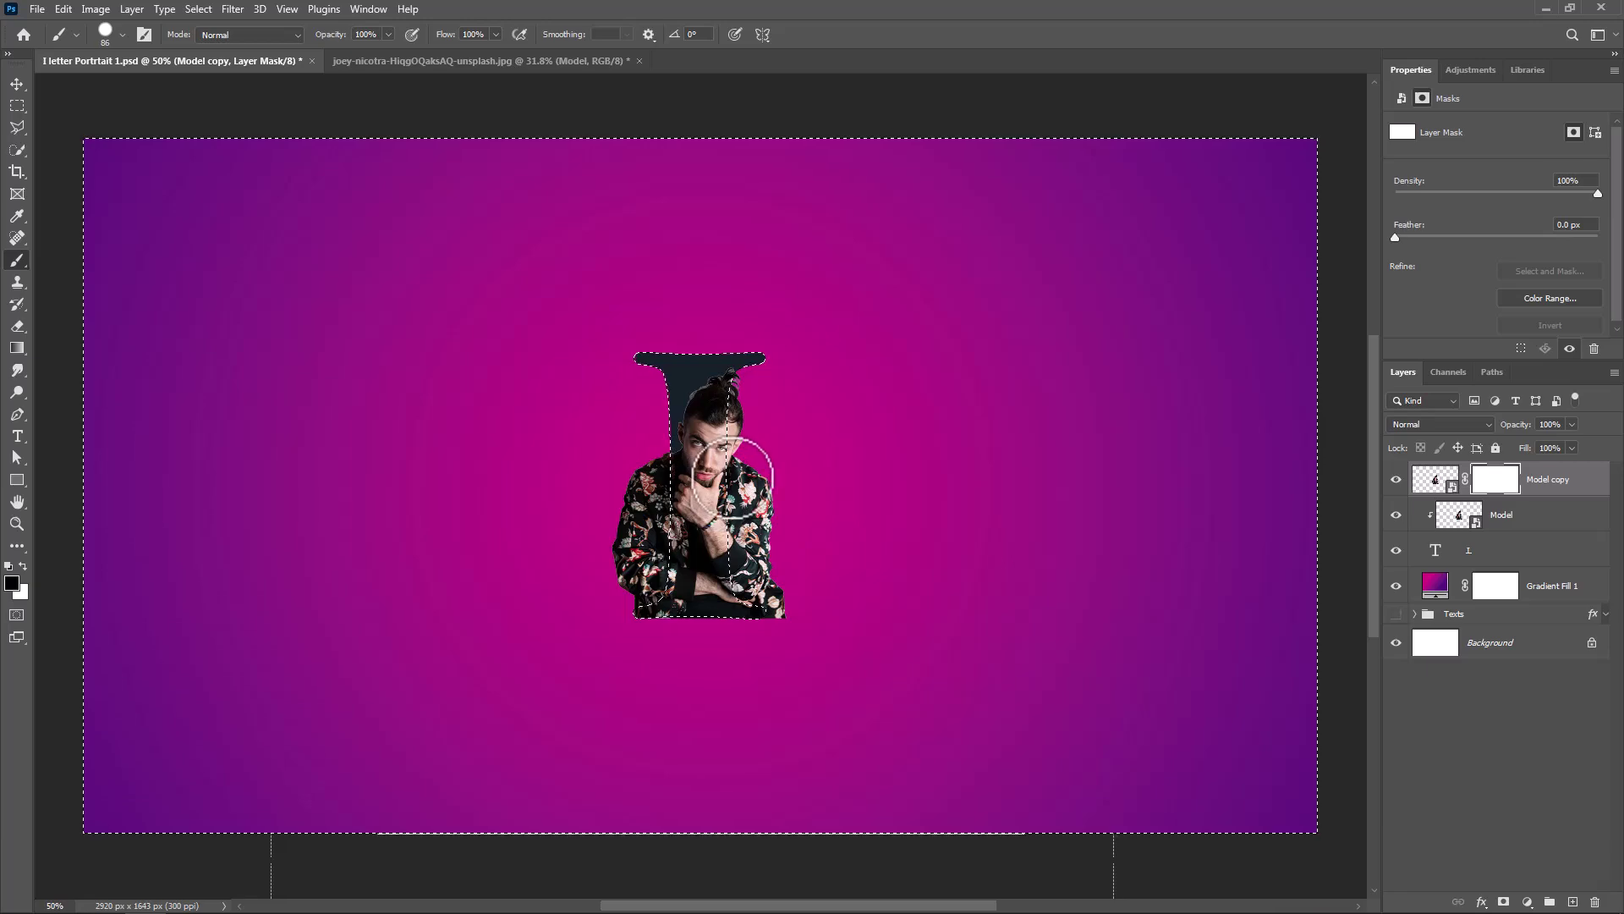
pyautogui.scroll(2, 734, 472)
pyautogui.scroll(2, 735, 478)
pyautogui.scroll(2, 737, 485)
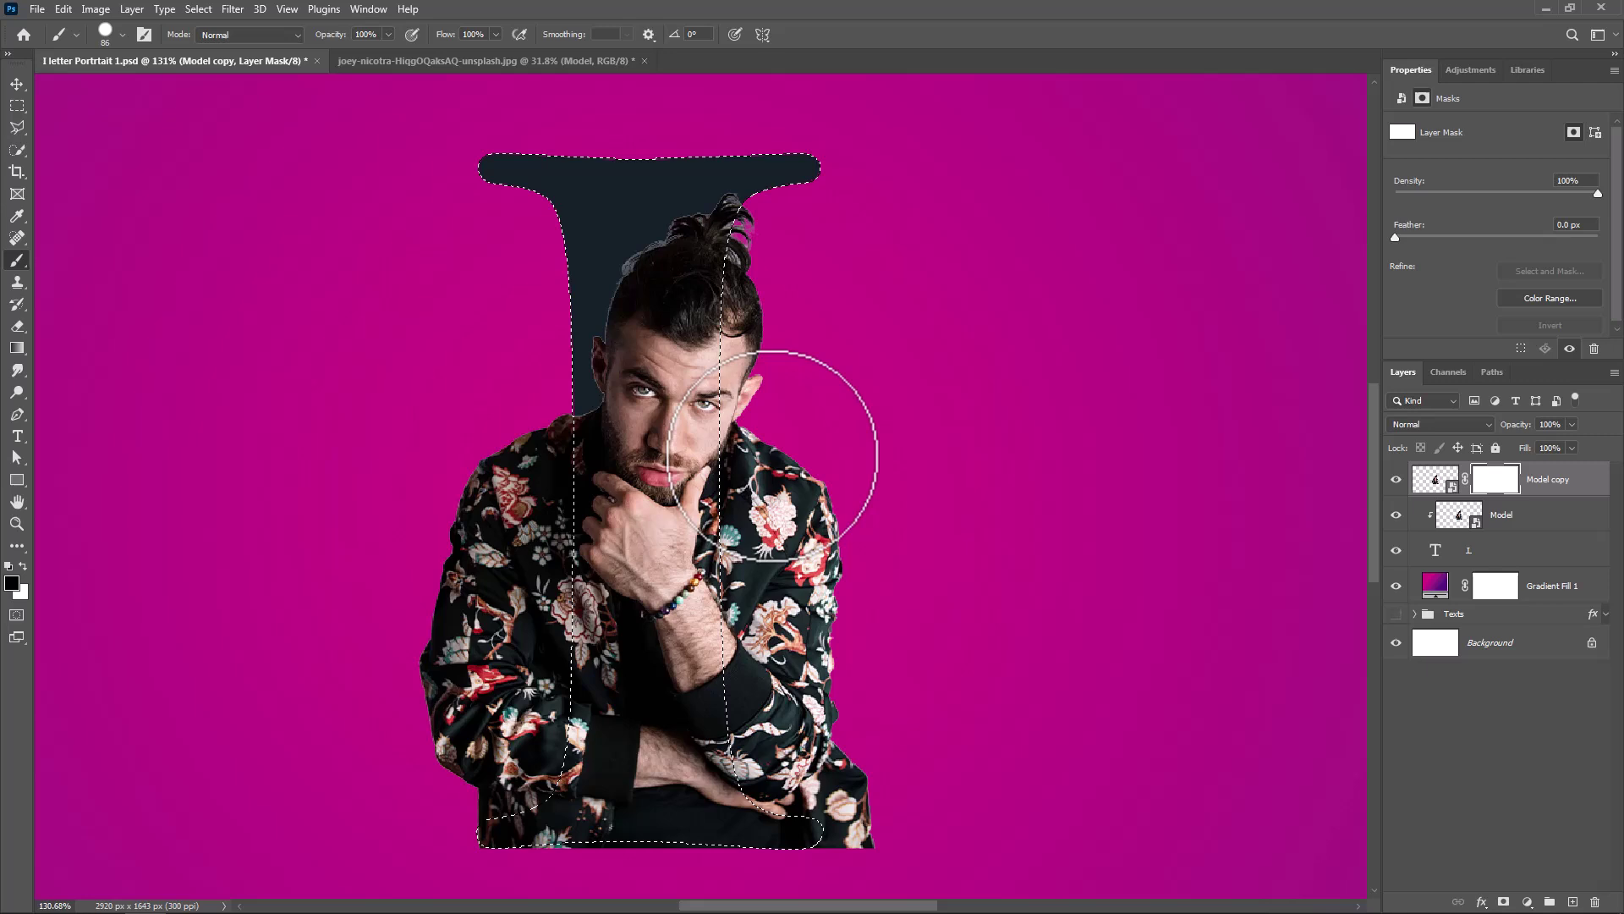
pyautogui.moveTo(772, 454); pyautogui.dragTo(758, 444)
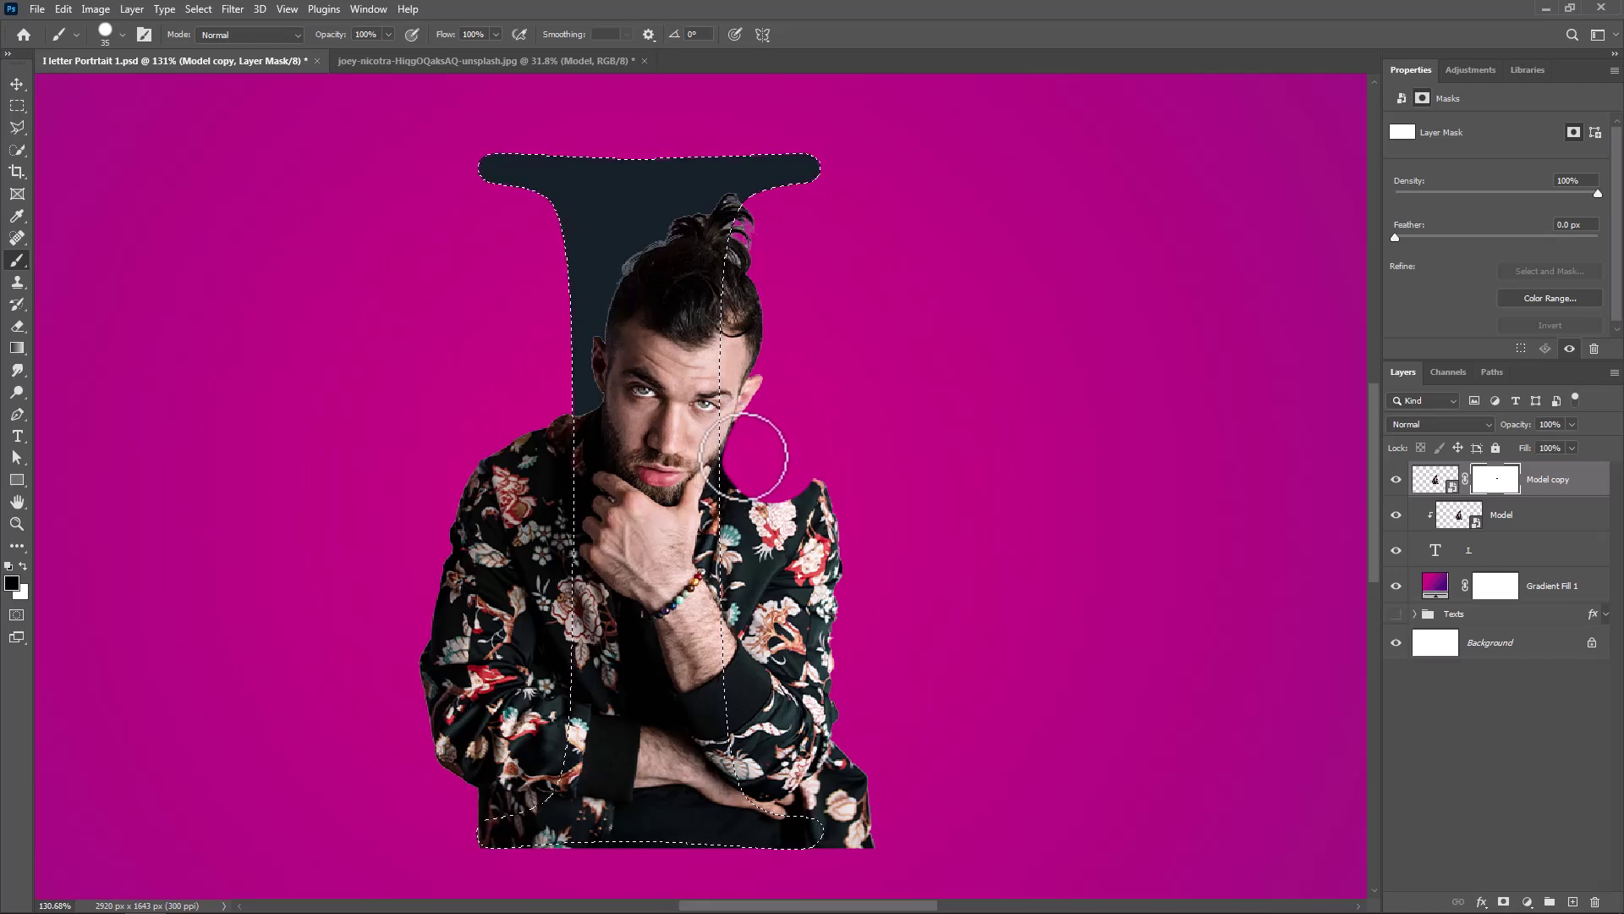
pyautogui.scroll(-3, 740, 475)
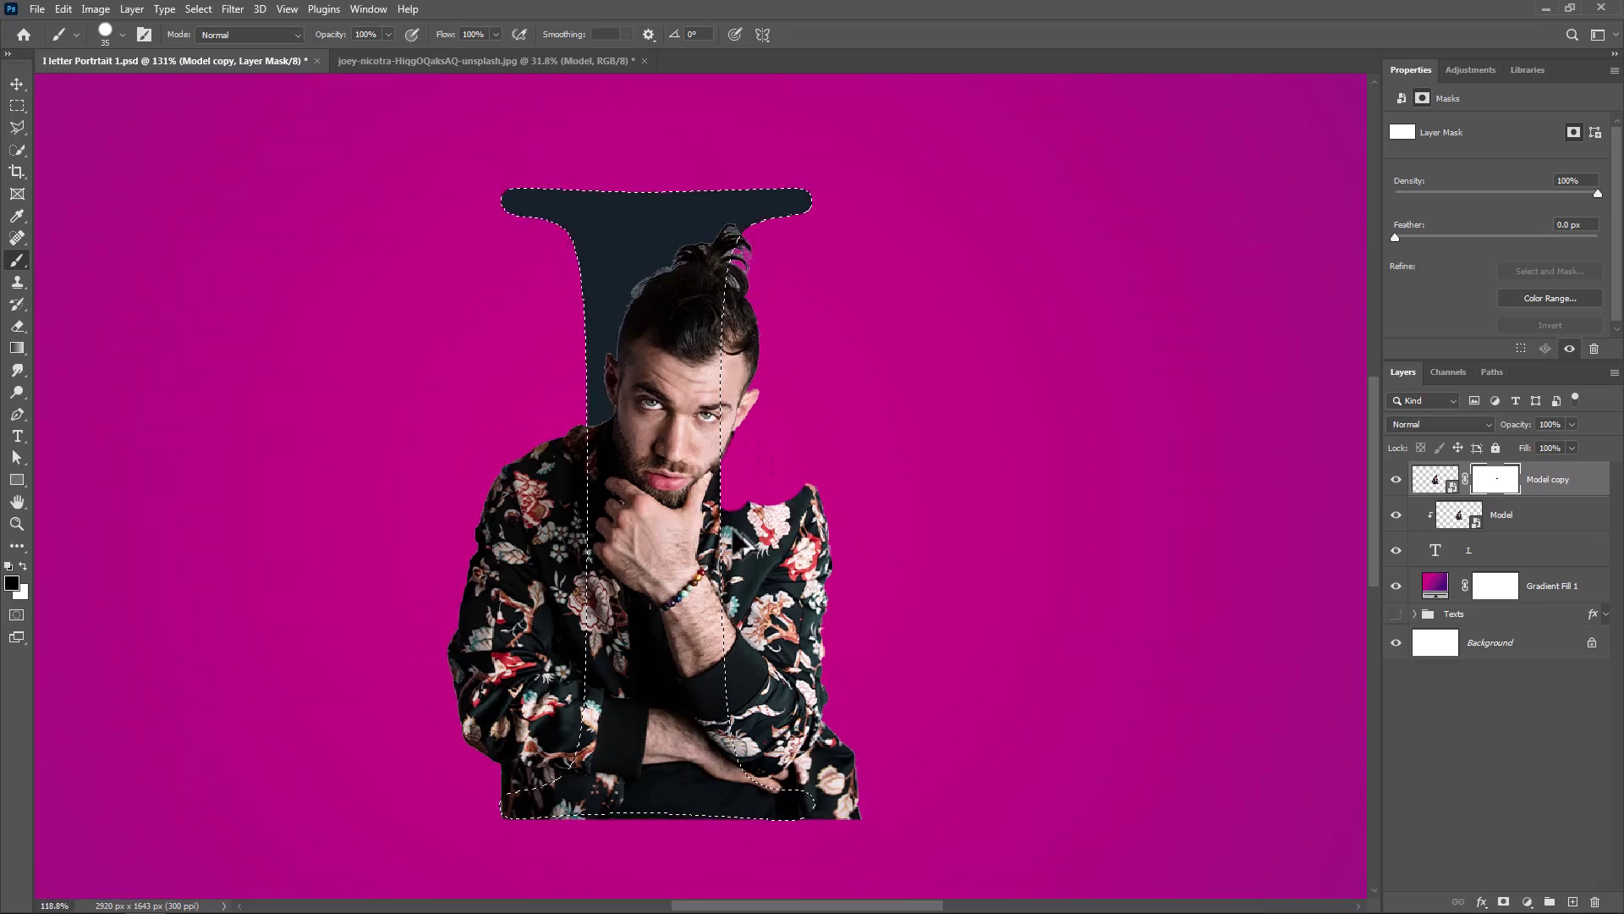
pyautogui.moveTo(727, 529)
pyautogui.mouseDown()
pyautogui.moveTo(796, 495)
pyautogui.moveTo(751, 645)
pyautogui.moveTo(842, 753)
pyautogui.moveTo(598, 791)
pyautogui.moveTo(544, 708)
pyautogui.moveTo(527, 508)
pyautogui.moveTo(577, 453)
pyautogui.moveTo(580, 707)
pyautogui.moveTo(562, 545)
pyautogui.moveTo(537, 780)
pyautogui.moveTo(825, 761)
pyautogui.moveTo(744, 664)
pyautogui.moveTo(744, 561)
pyautogui.moveTo(581, 492)
pyautogui.mouseUp()
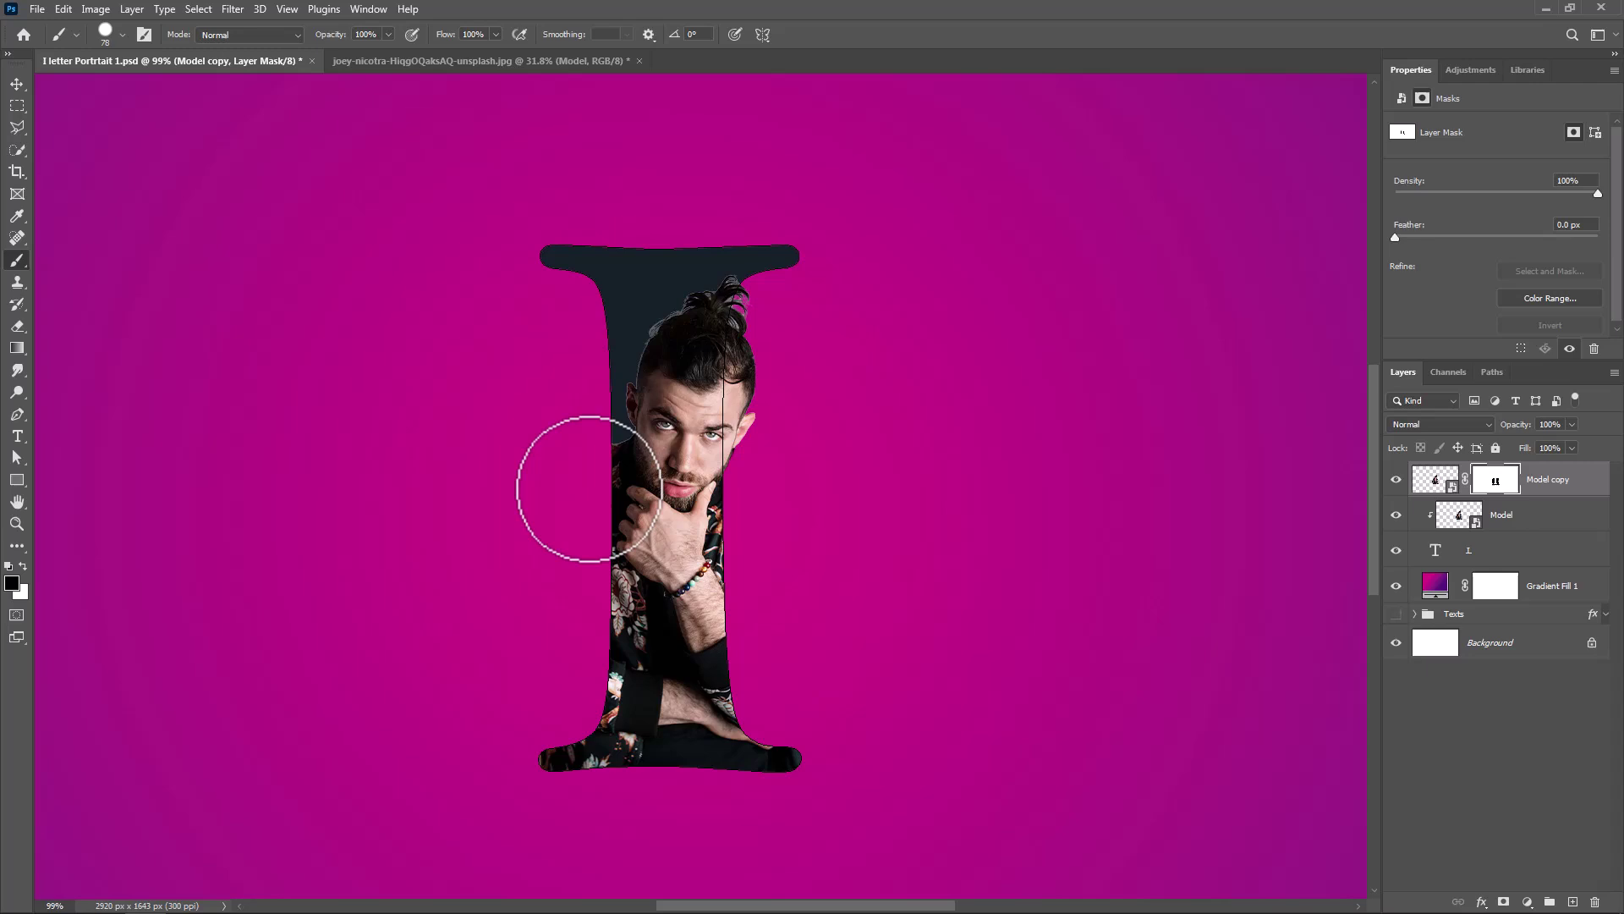
pyautogui.scroll(-3, 588, 472)
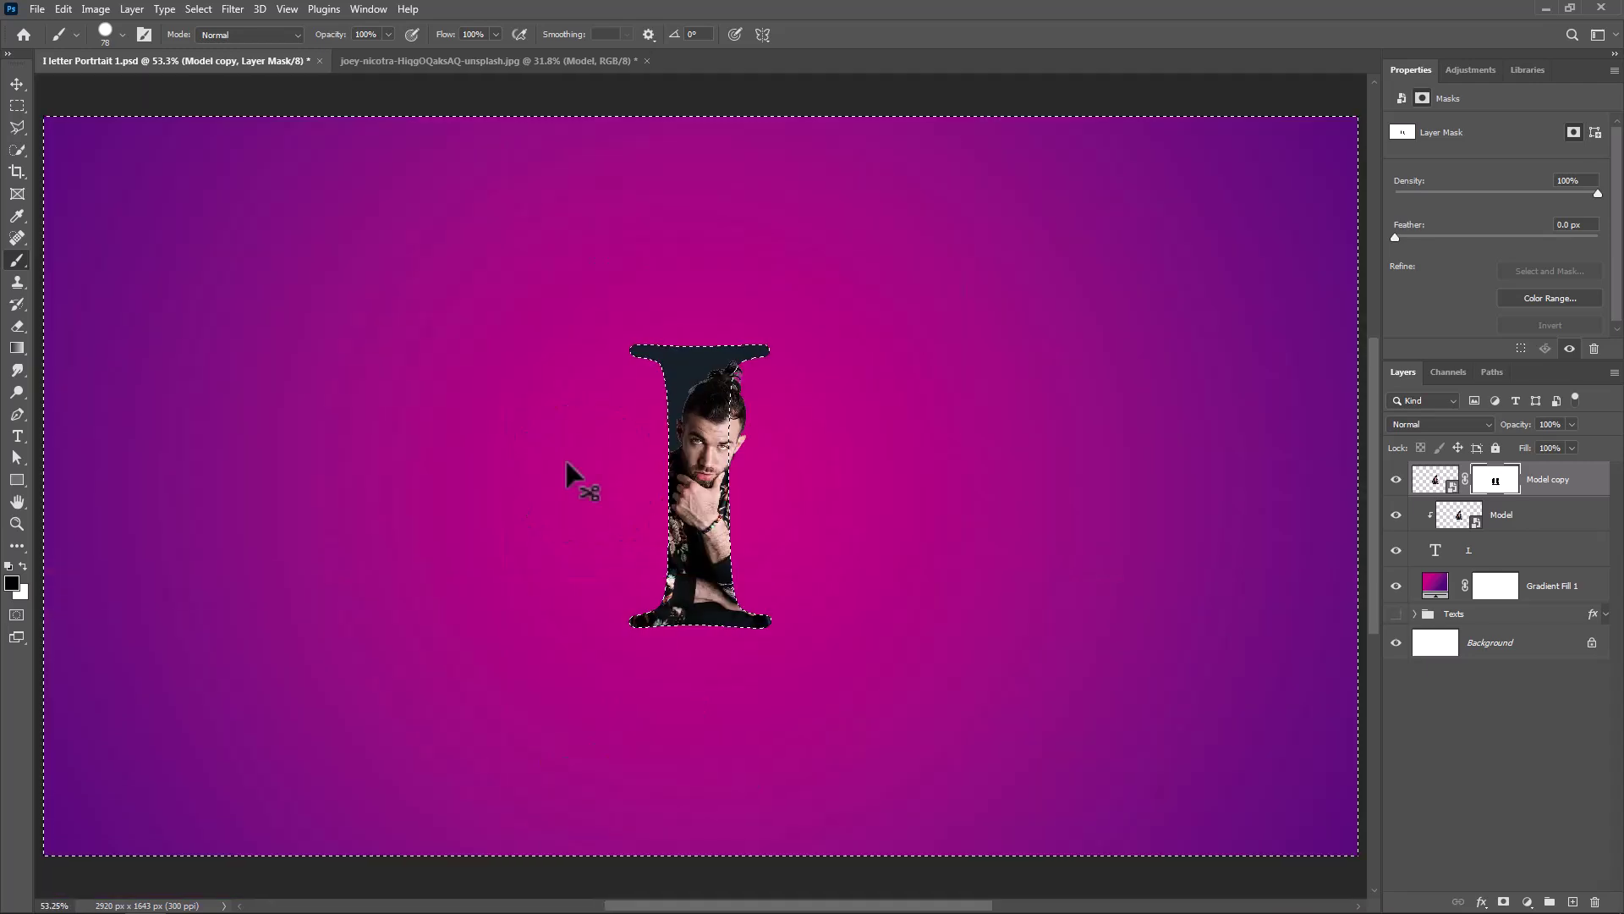
pyautogui.hotkey('ctrl', 'd')
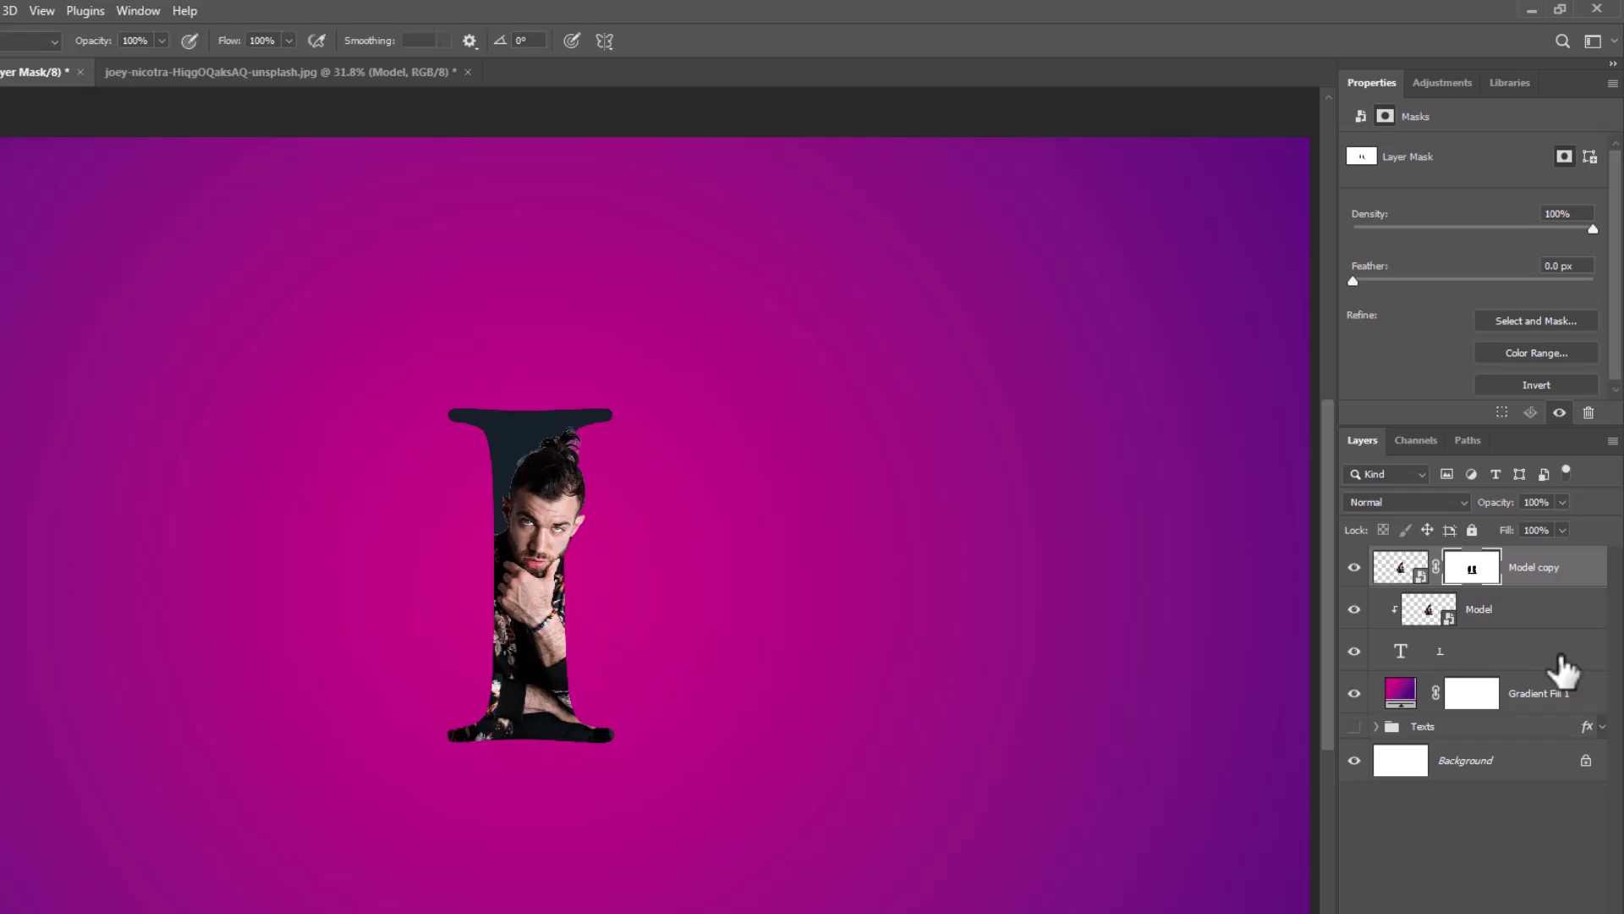
# In the type layer's Blending Options, enable a white 4 px Stroke at 72% opacity
pyautogui.rightClick(1561, 660)
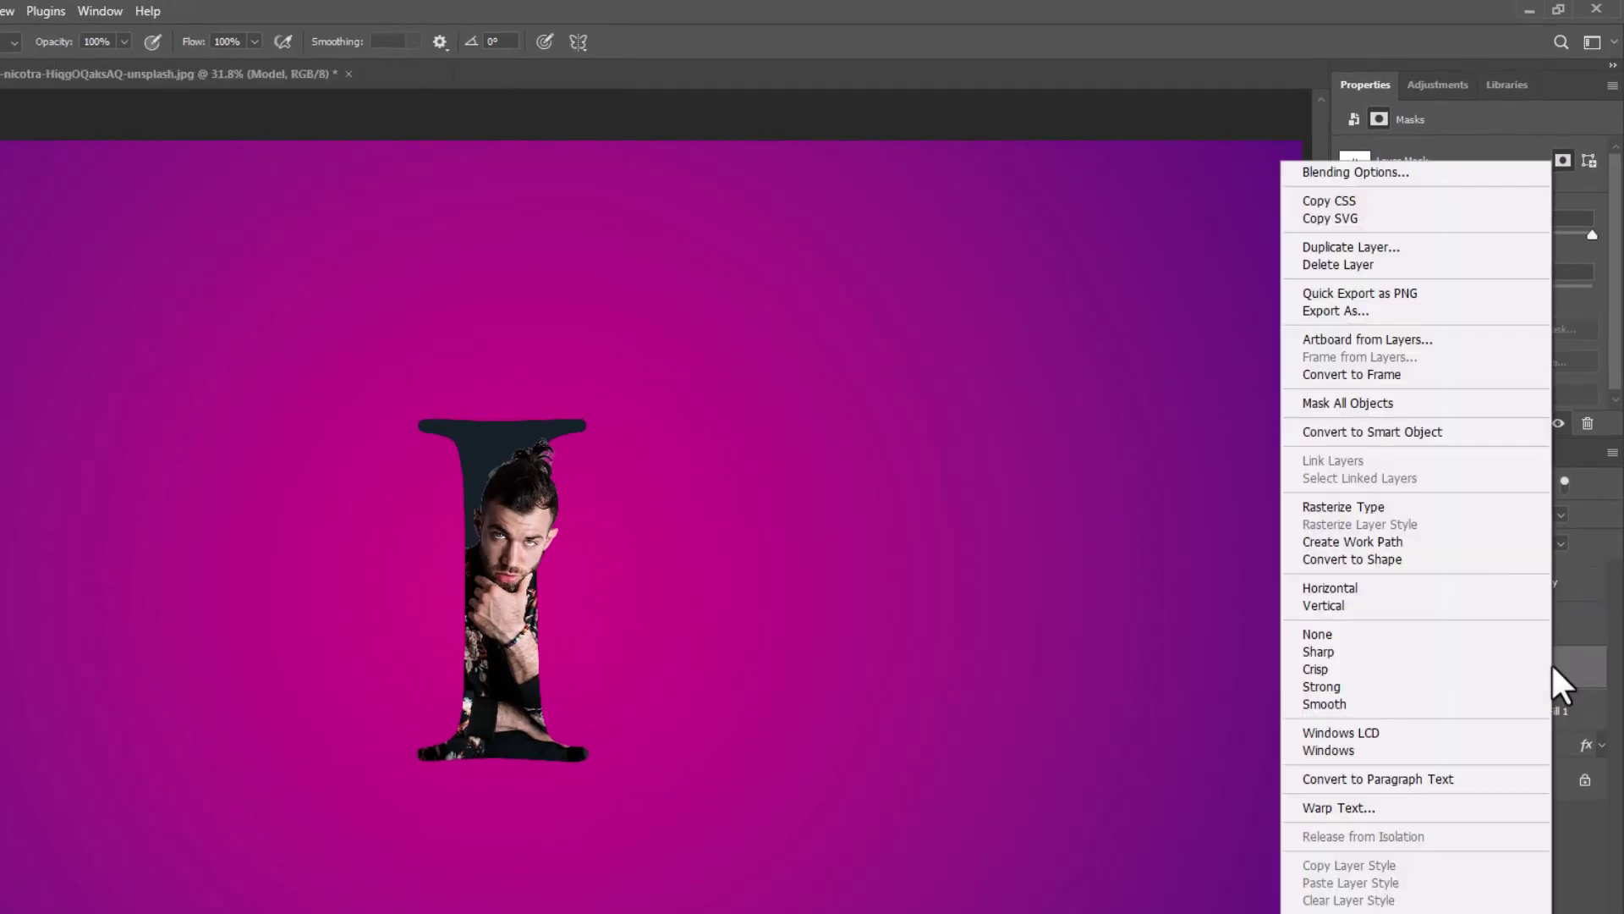
pyautogui.press('Escape')
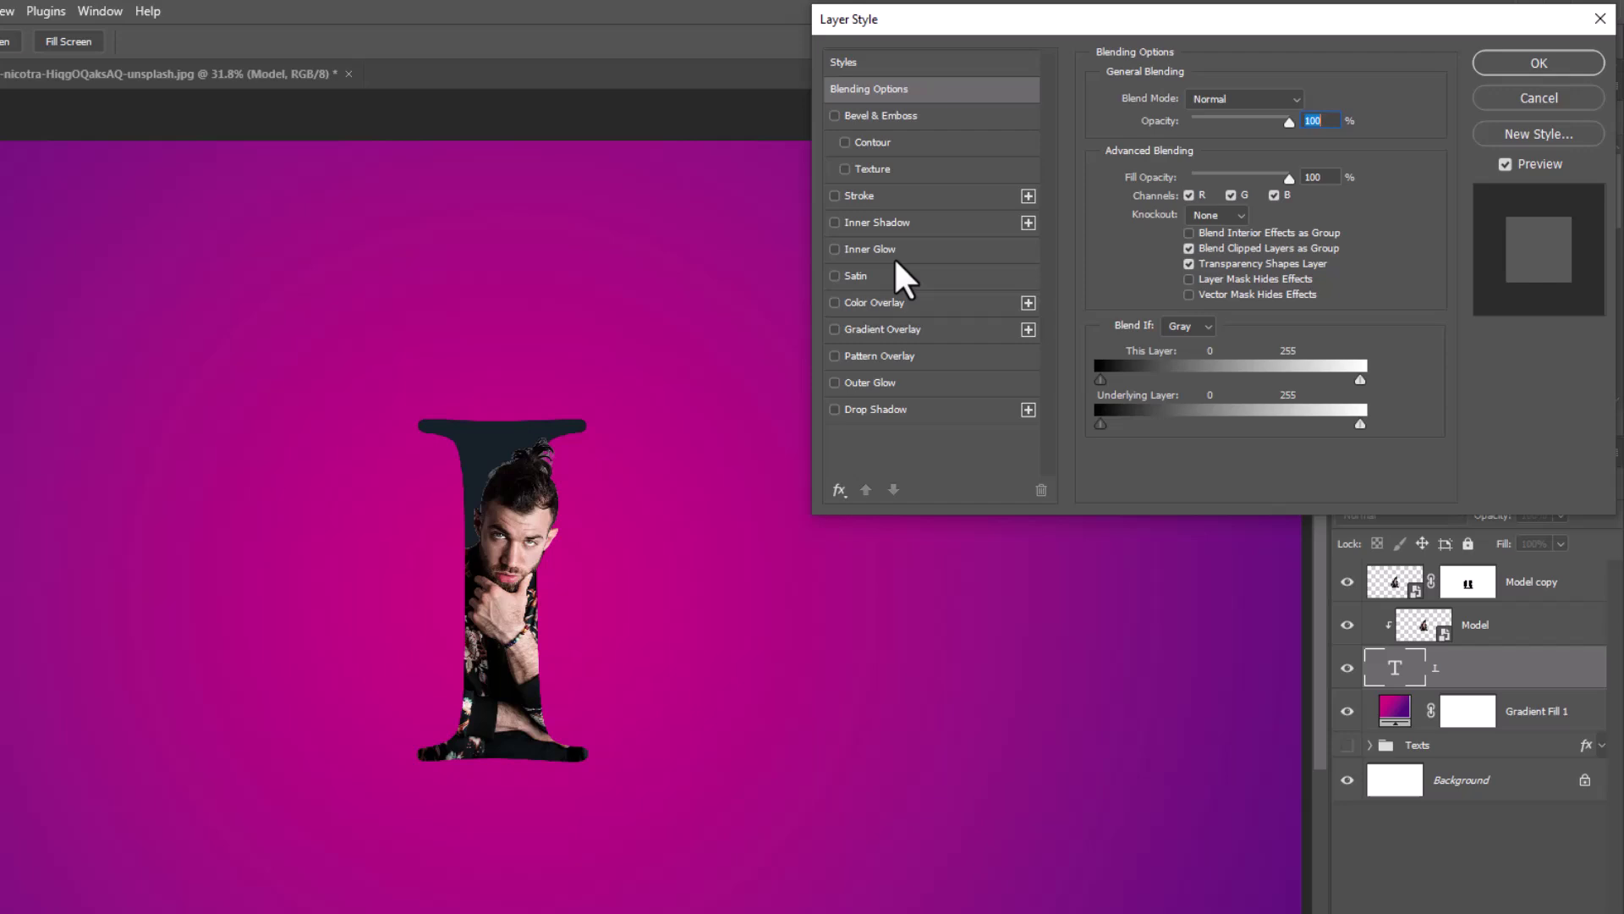
pyautogui.click(854, 193)
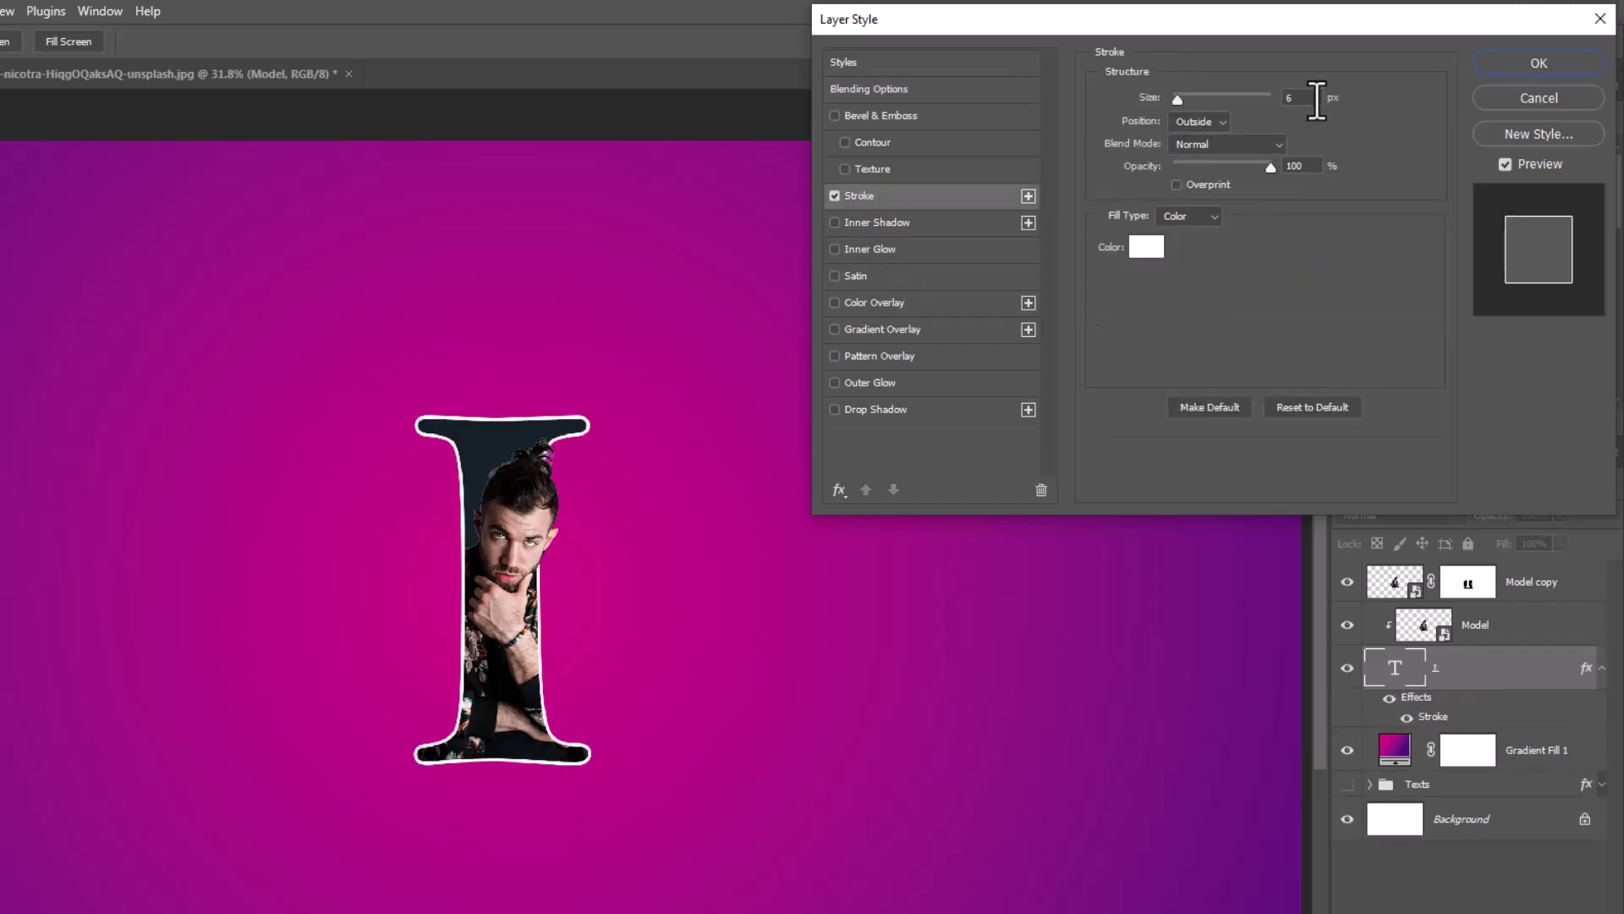
pyautogui.doubleClick(1307, 98)
pyautogui.write('4')
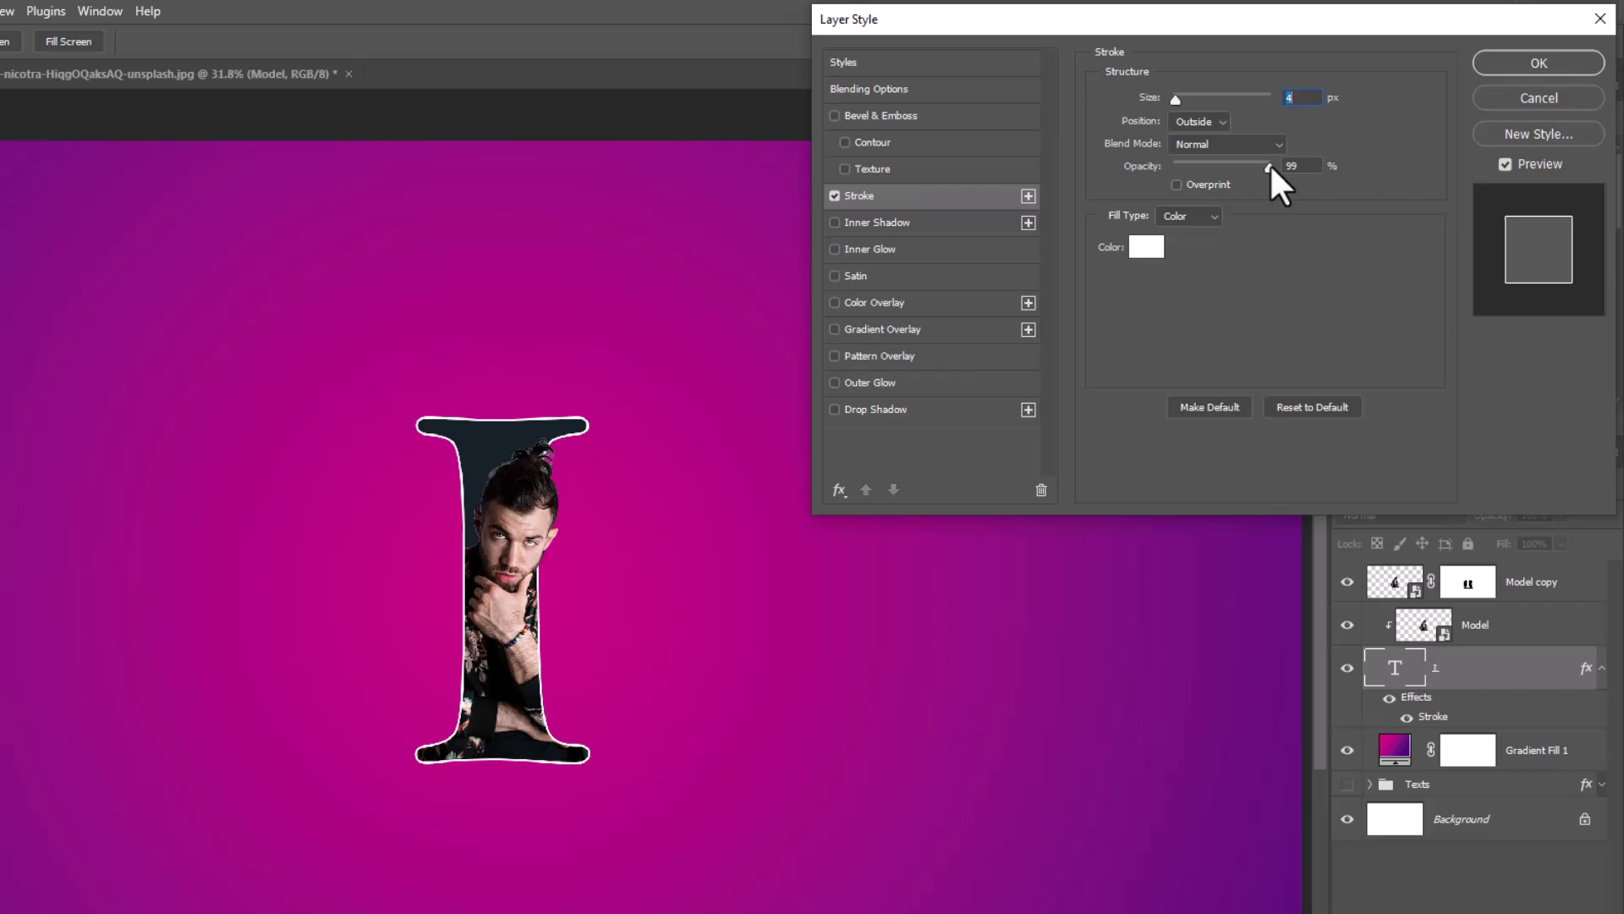
pyautogui.moveTo(1271, 164)
pyautogui.mouseDown()
pyautogui.moveTo(1228, 166)
pyautogui.moveTo(1242, 164)
pyautogui.mouseUp()
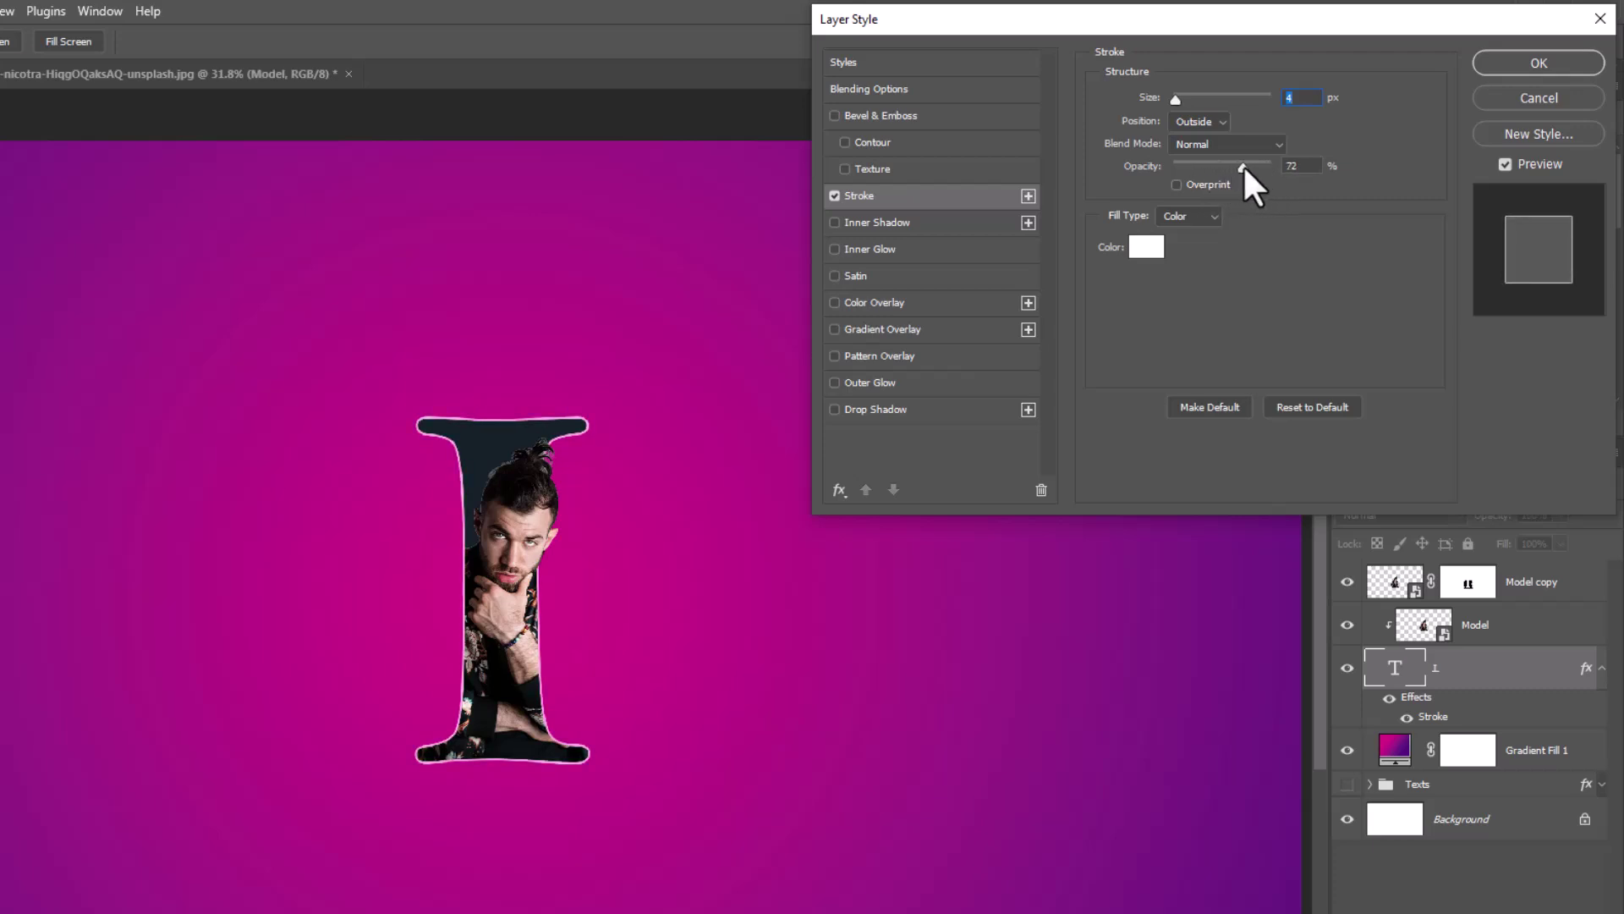
pyautogui.click(1149, 254)
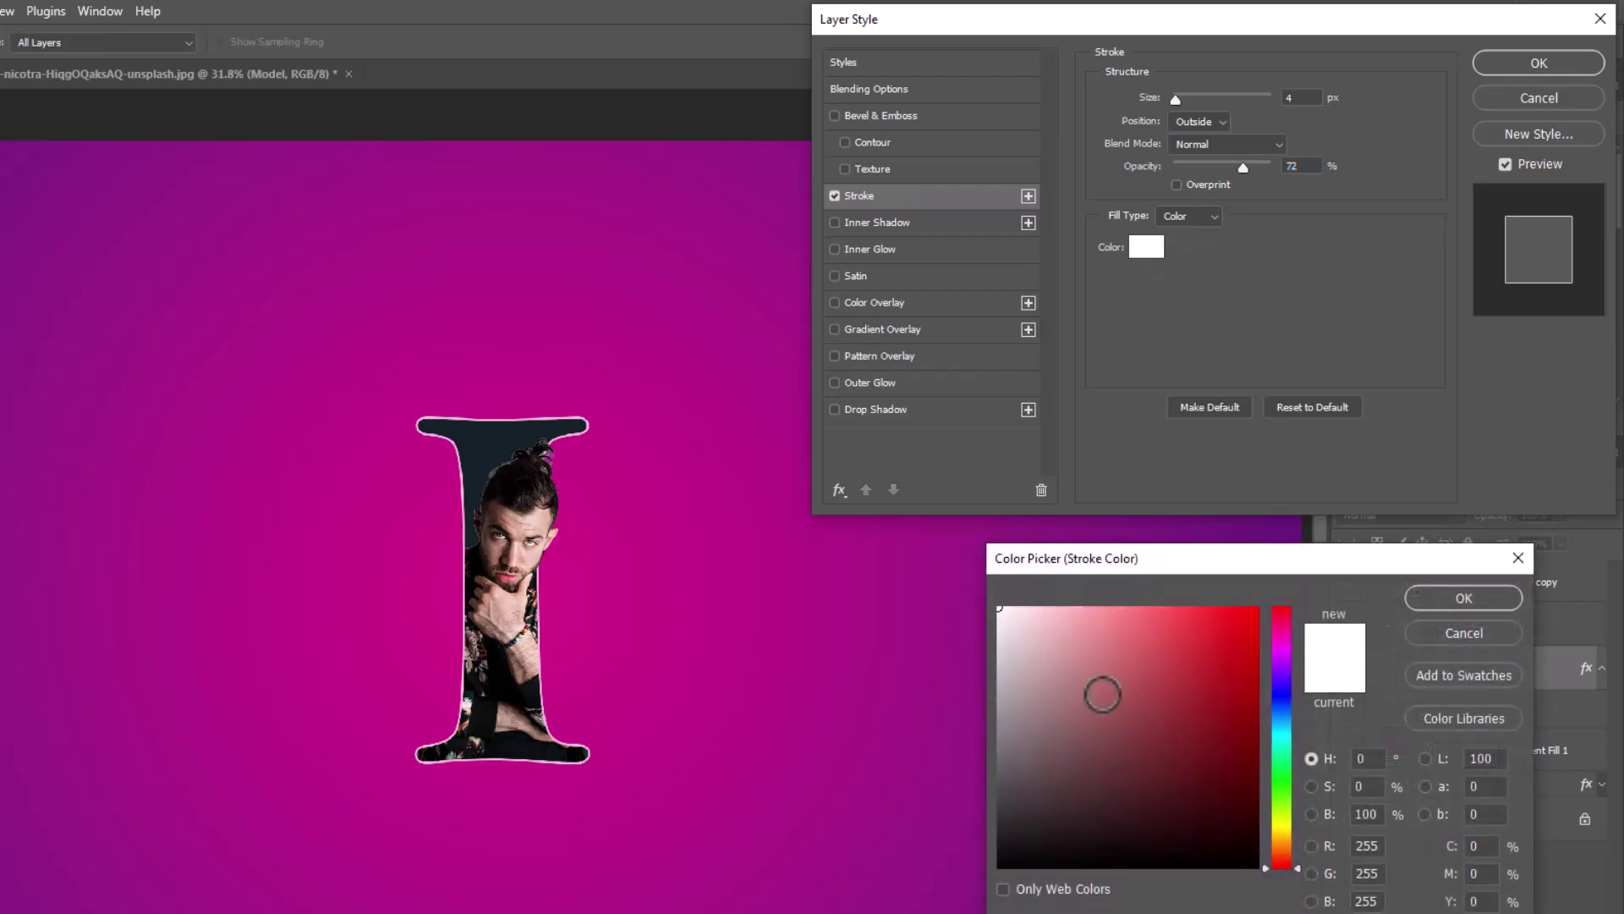
pyautogui.click(1460, 598)
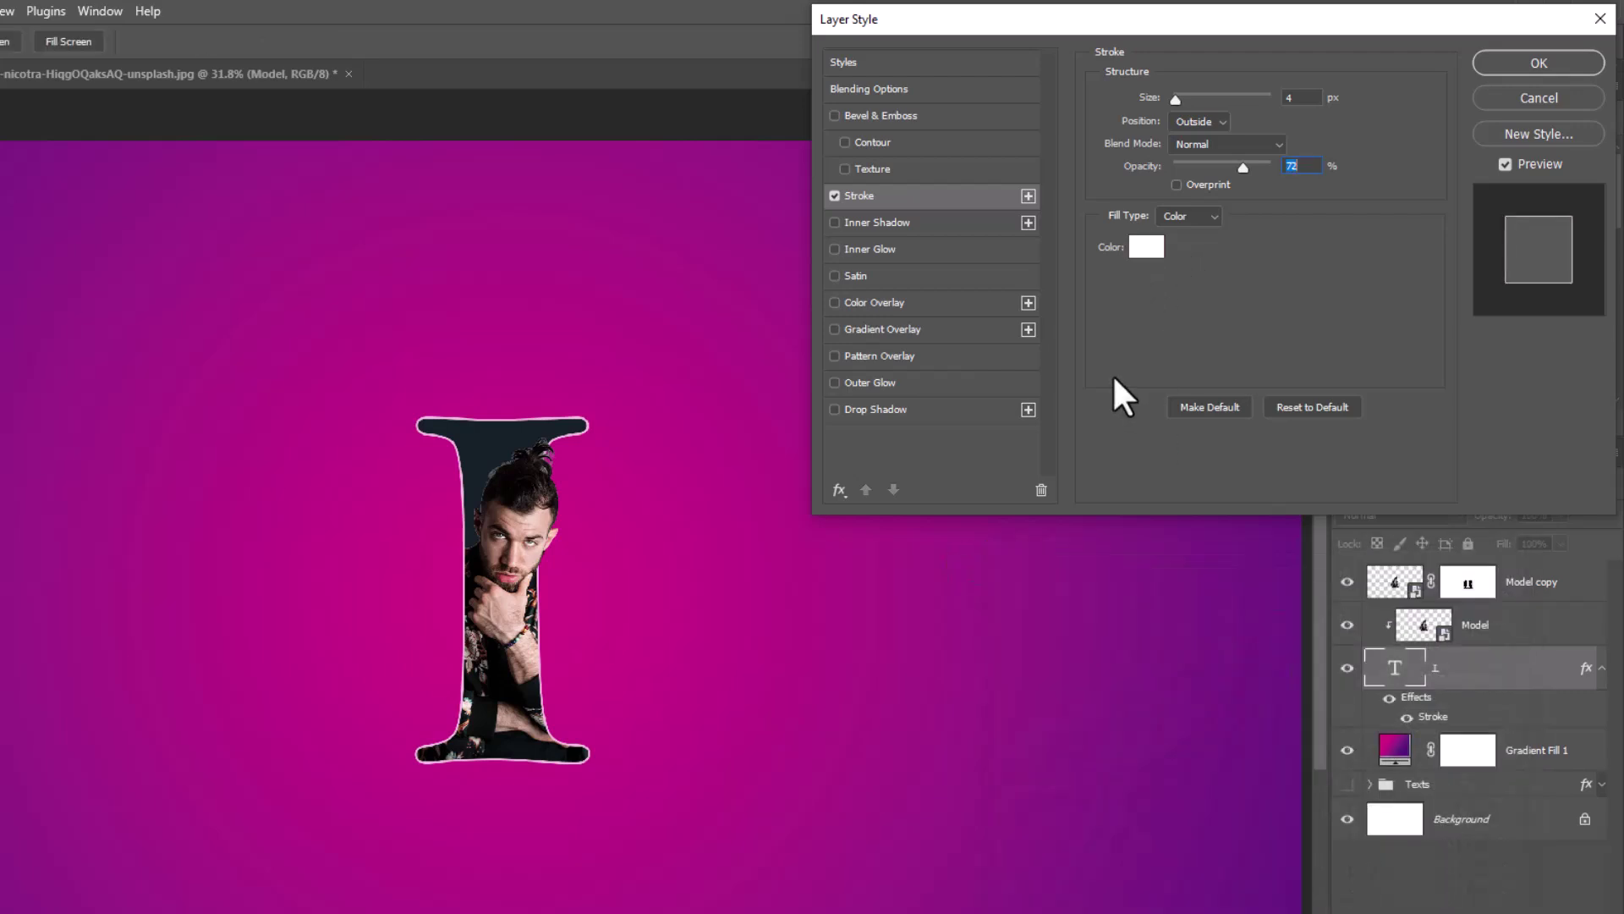
# Add a dark Drop Shadow at 55% opacity and confirm the Layer Style
pyautogui.click(881, 409)
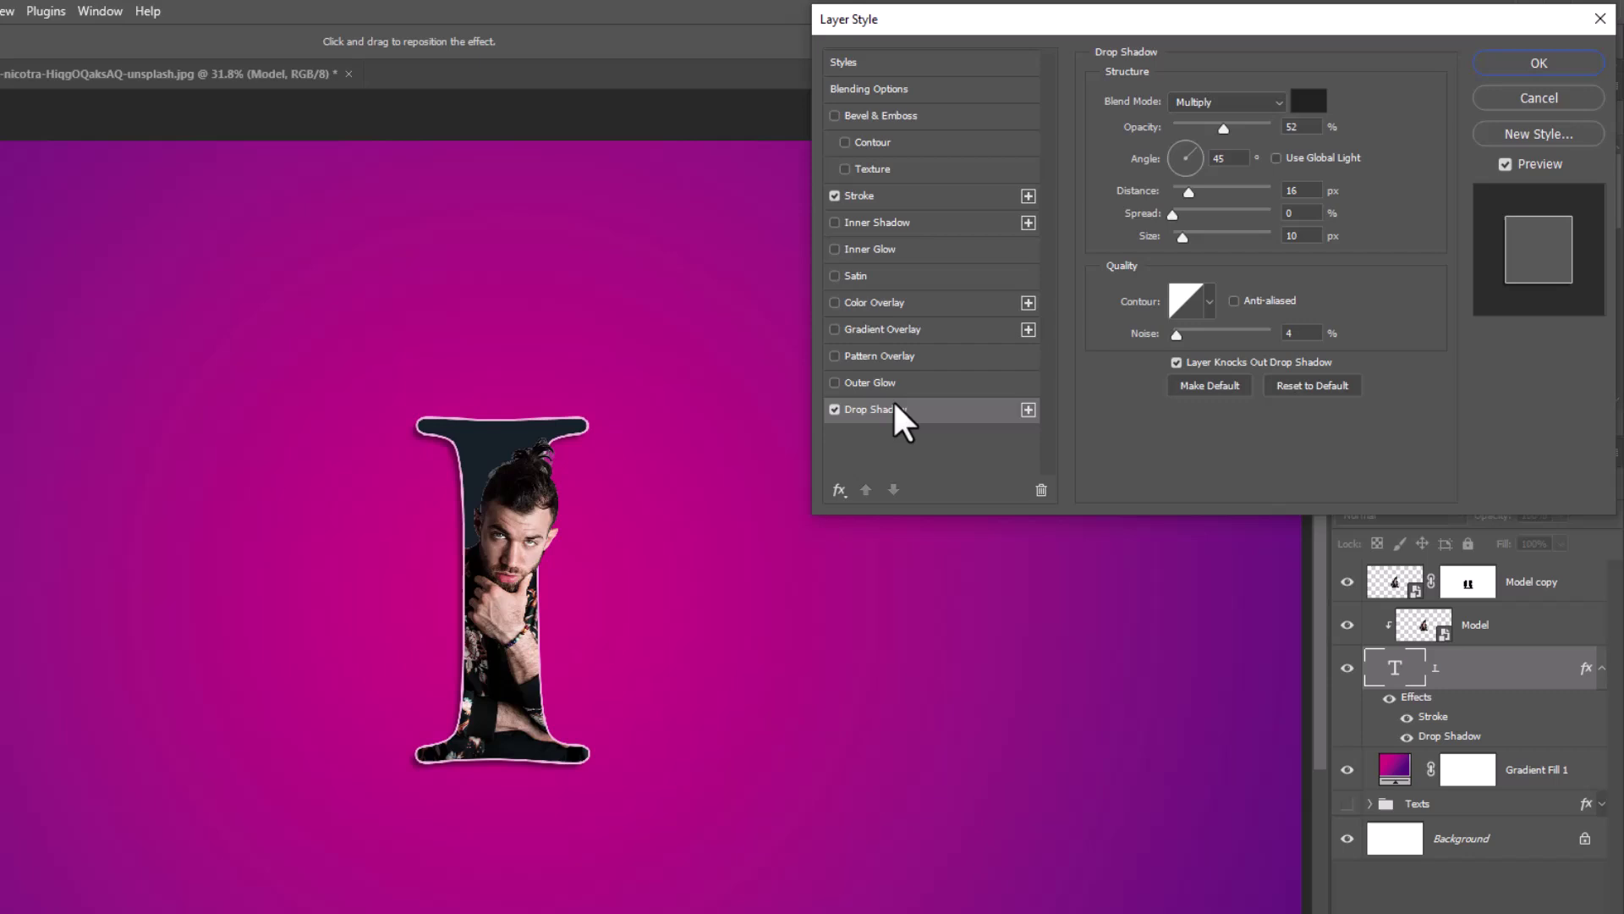
pyautogui.click(1307, 105)
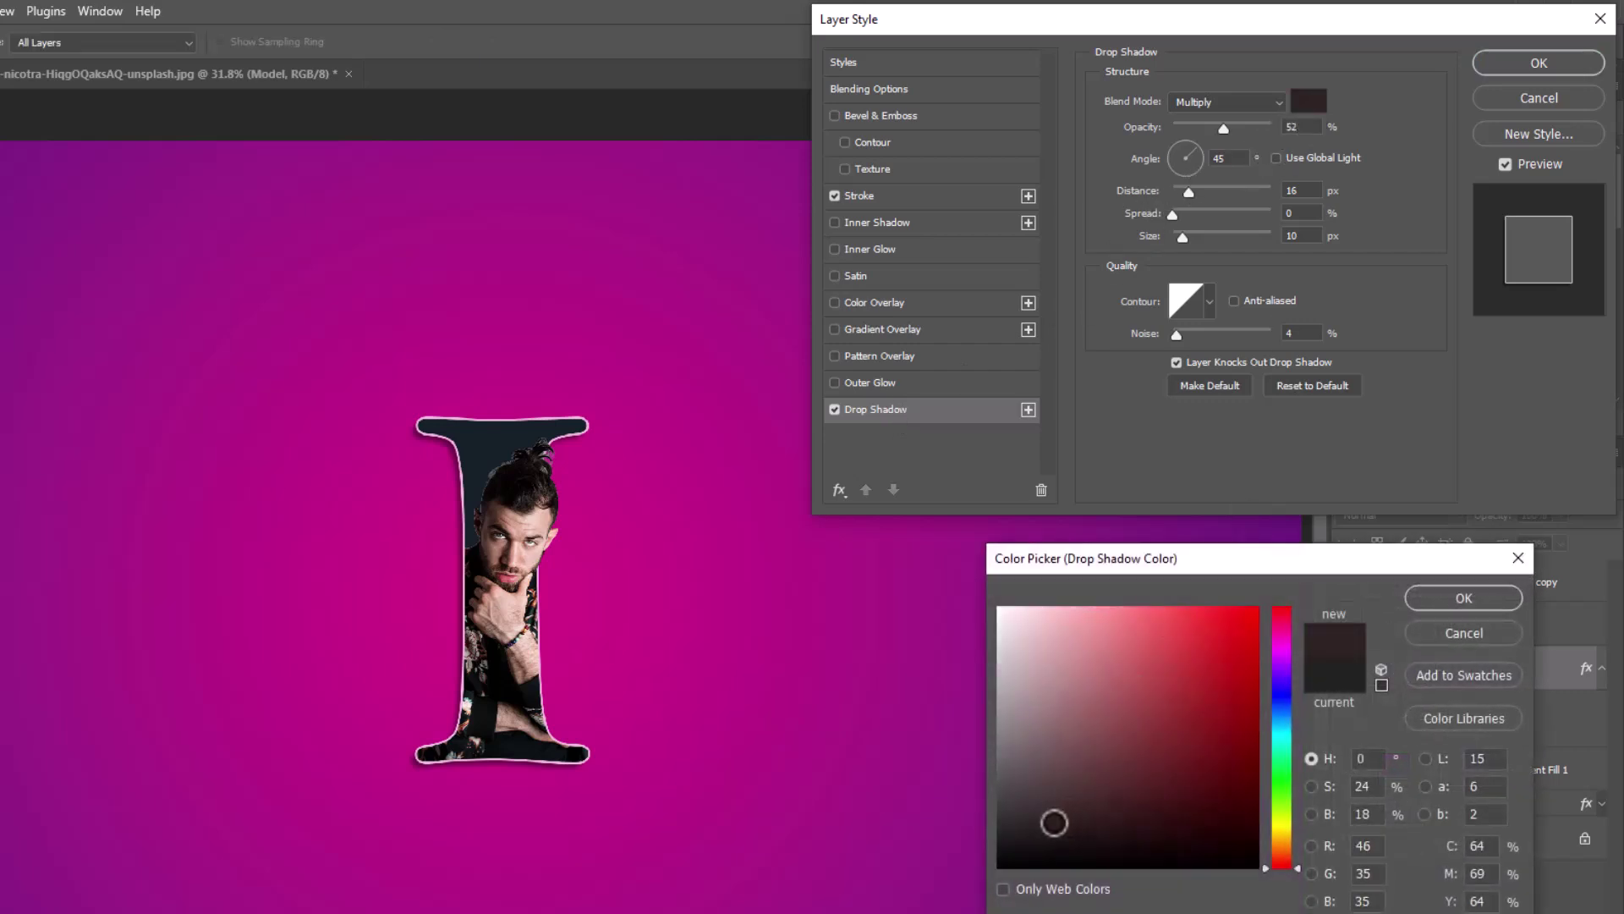
pyautogui.moveTo(1054, 823); pyautogui.dragTo(990, 836)
pyautogui.click(1430, 599)
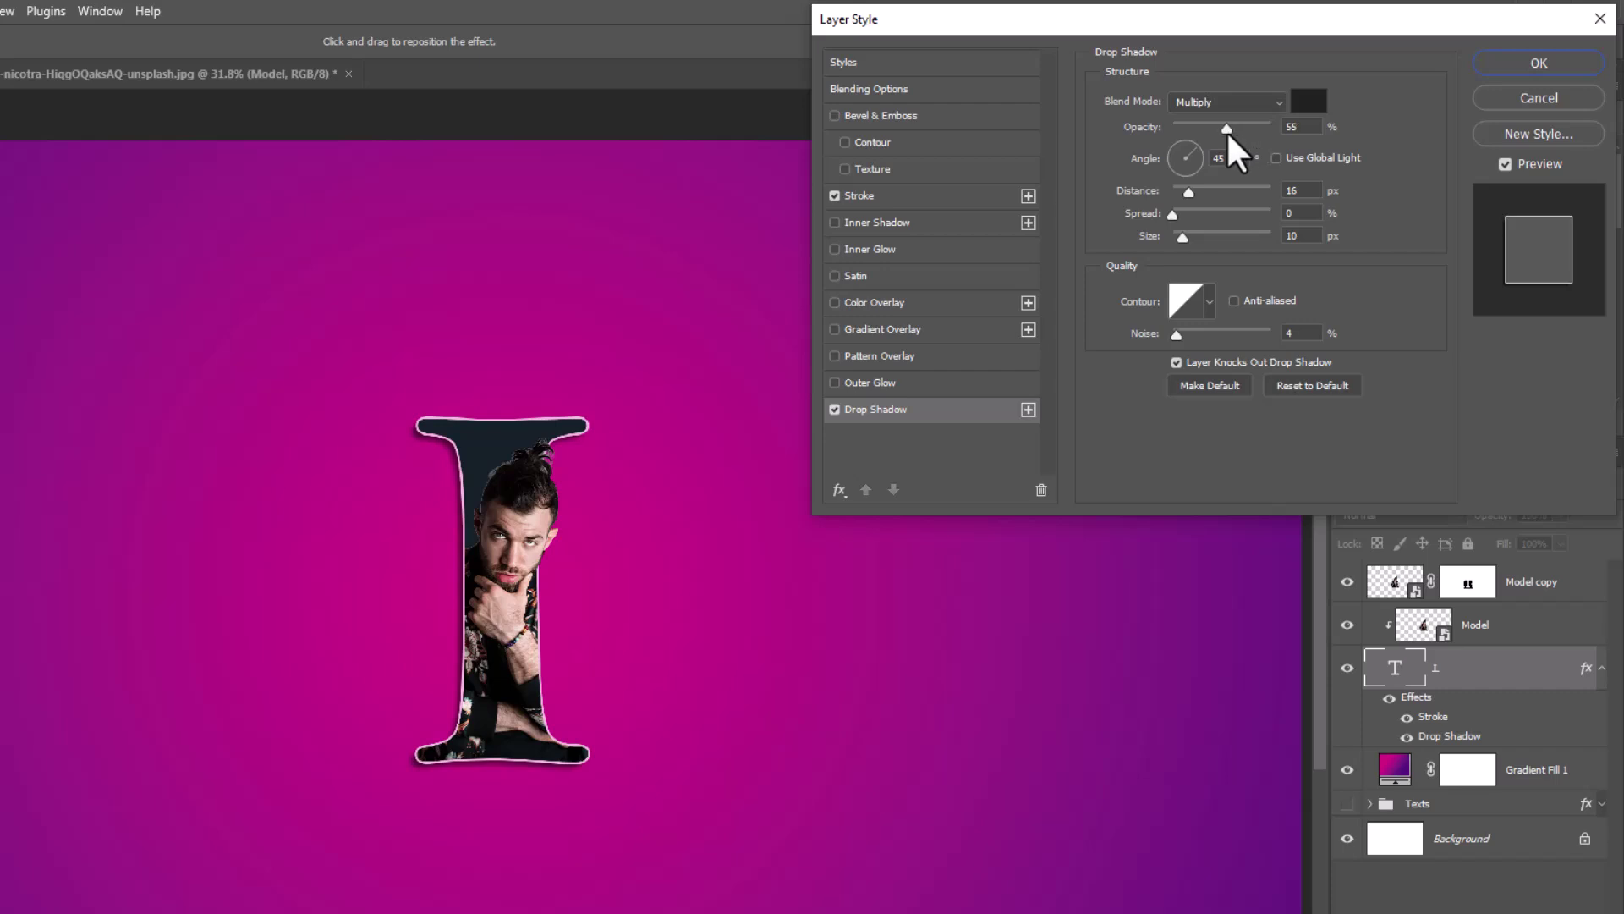
pyautogui.click(1228, 131)
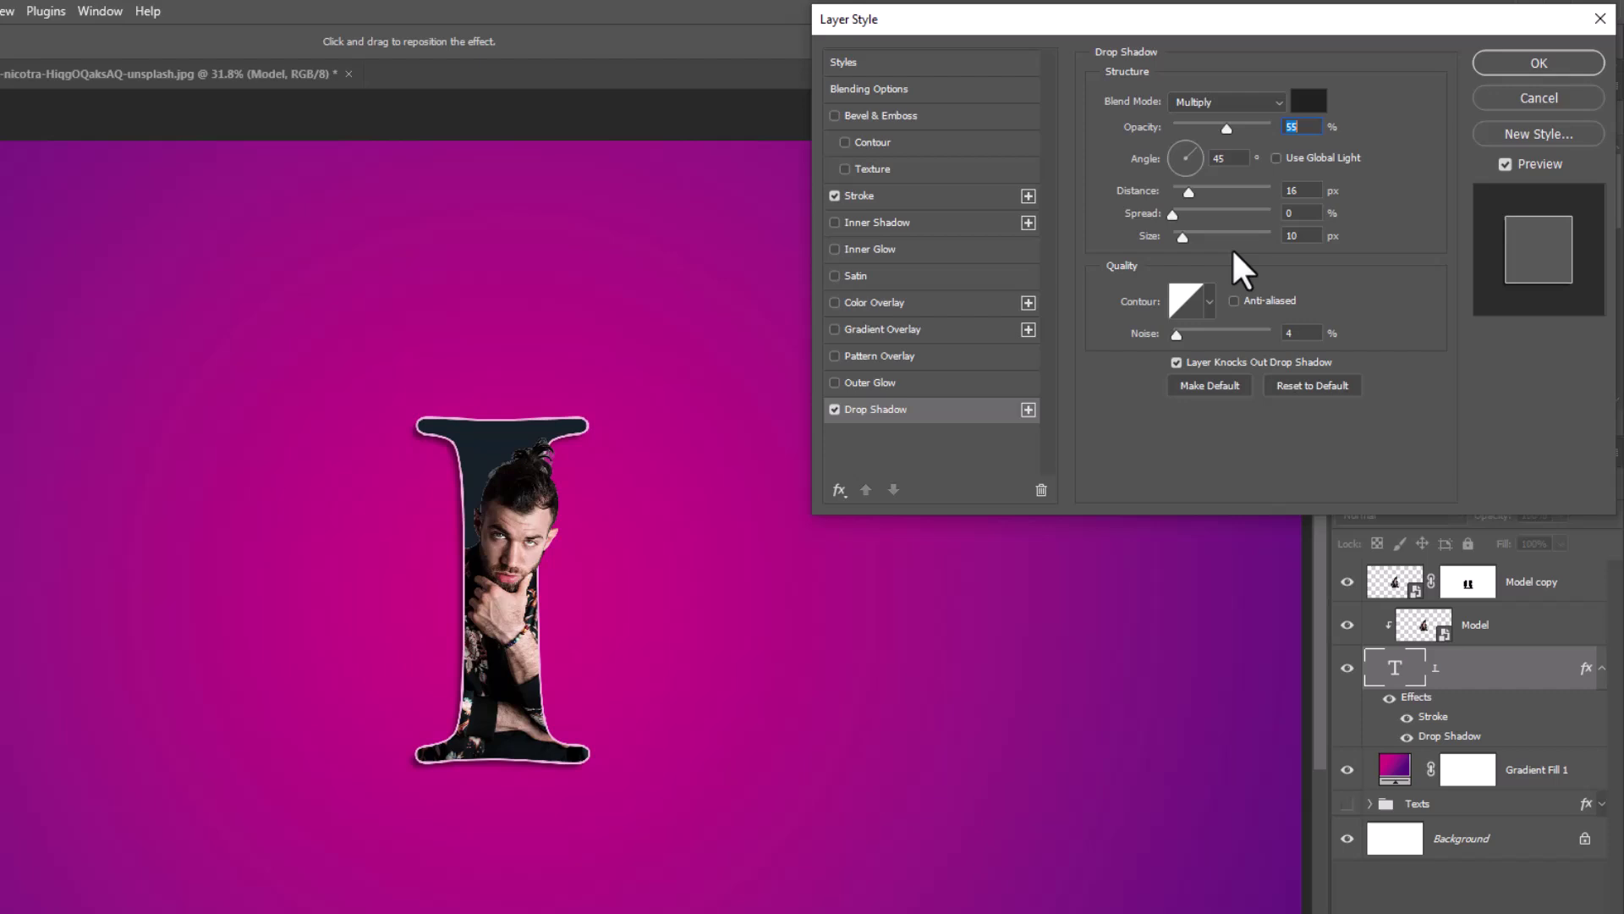
pyautogui.click(1516, 65)
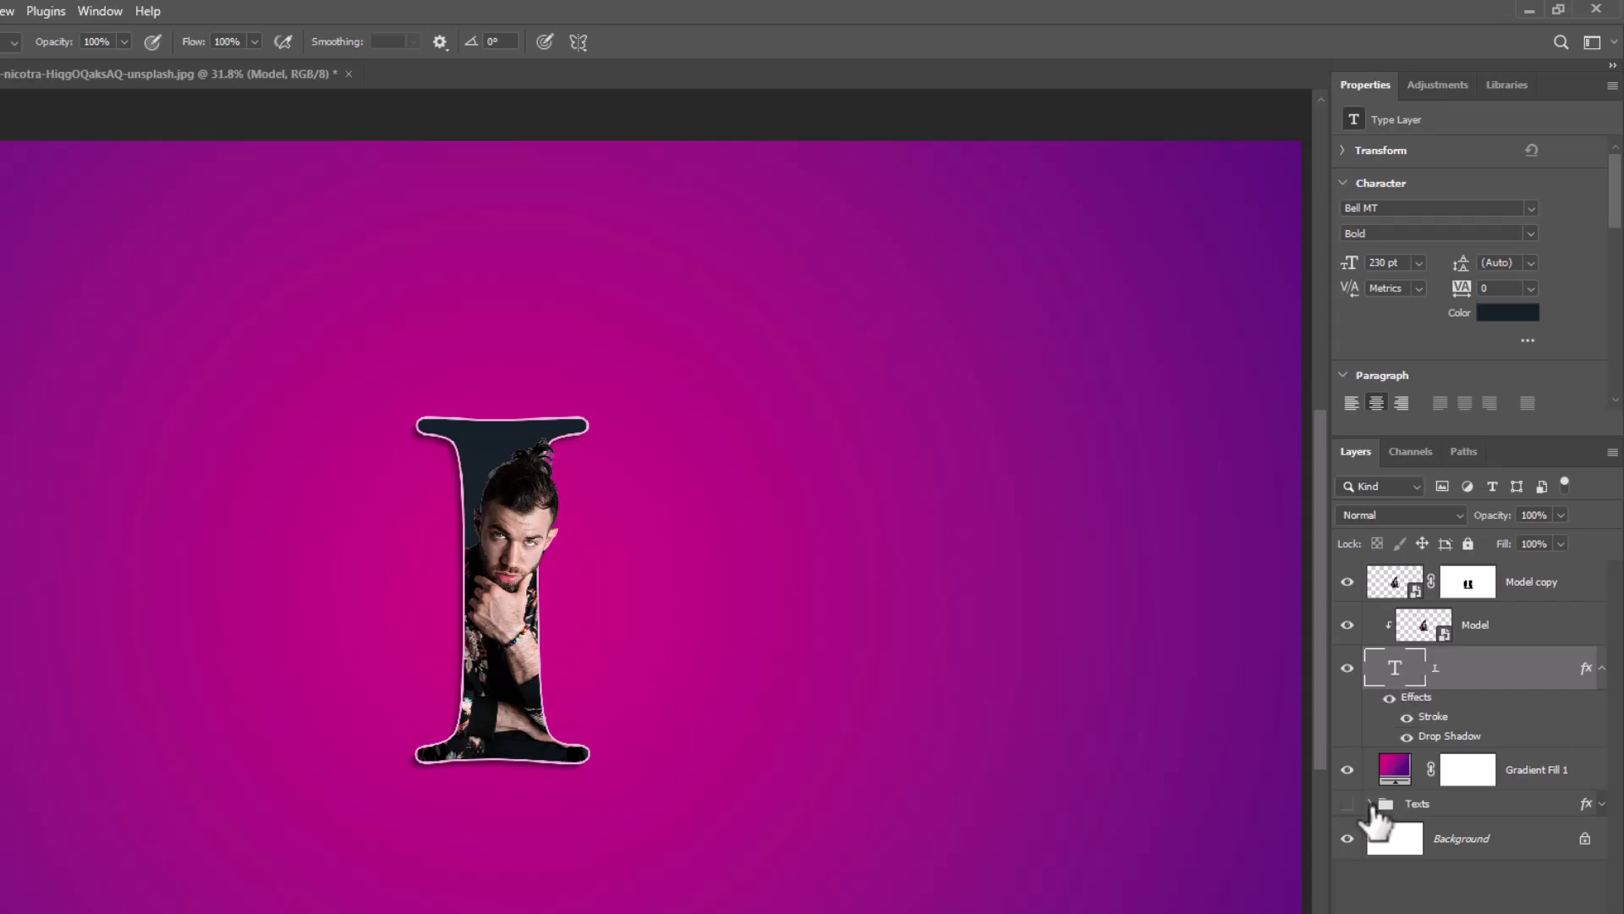
# Move the Texts group to the top of the Layers stack, revealing LETTER and PORTRAIT
pyautogui.moveTo(1434, 811); pyautogui.dragTo(1434, 559)
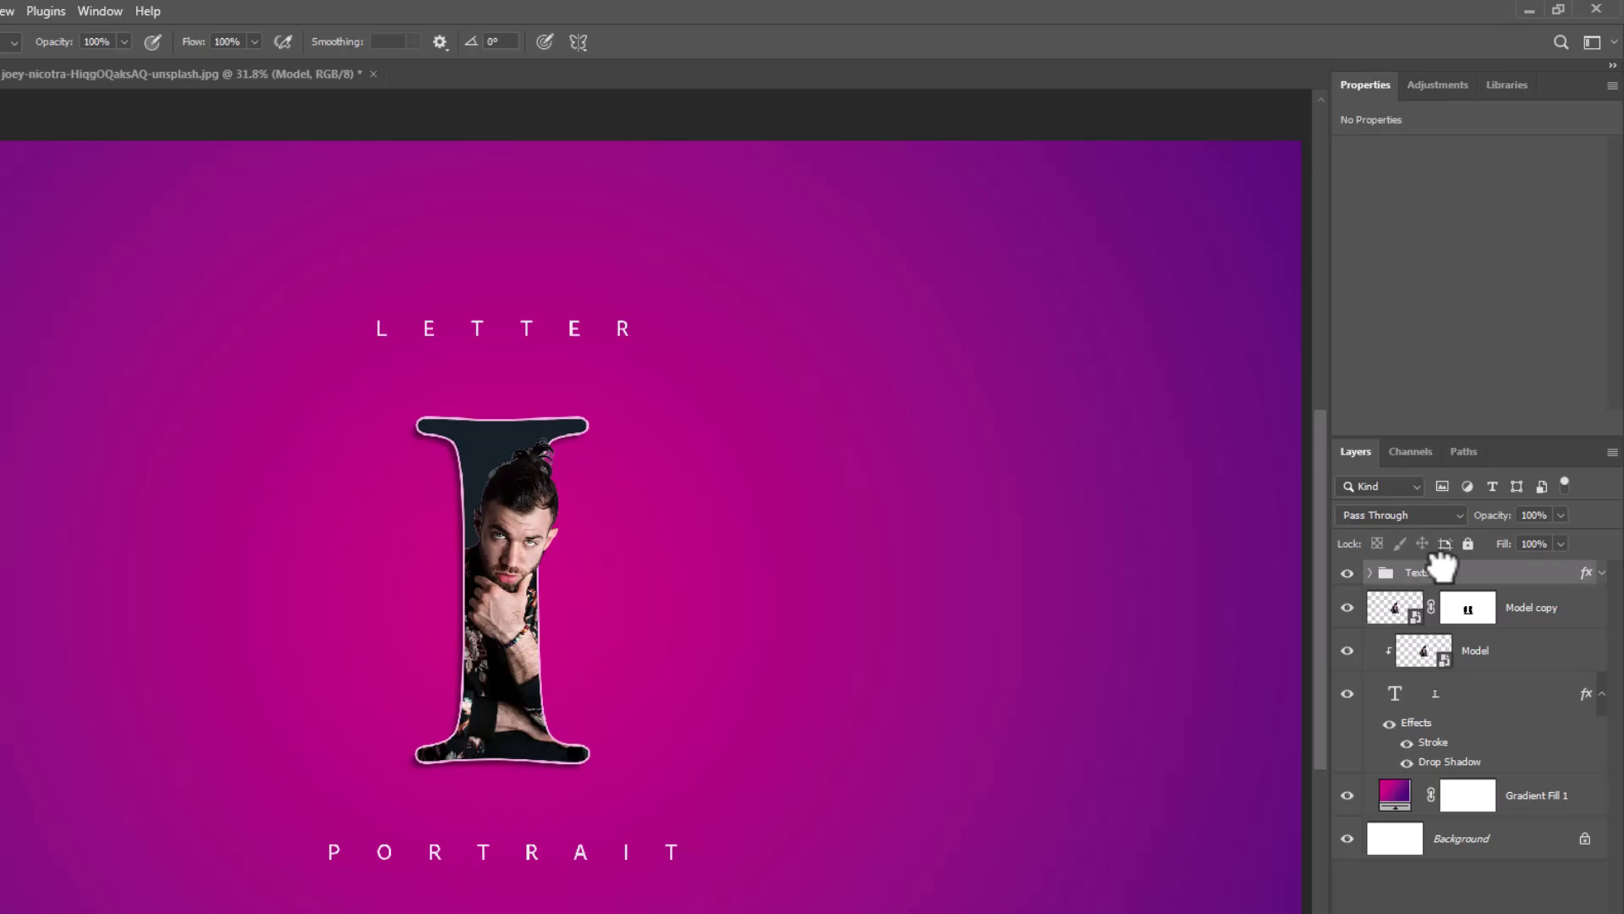